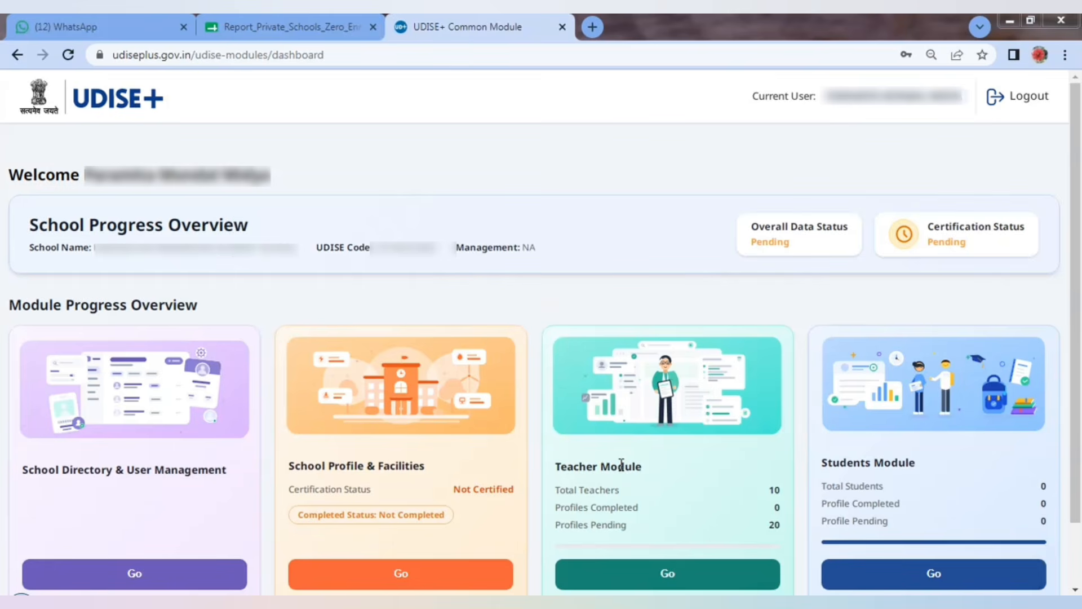
# Step: Open the Students Module for academic year 2026-27 and dismiss the transition notice
pyautogui.click(948, 583)
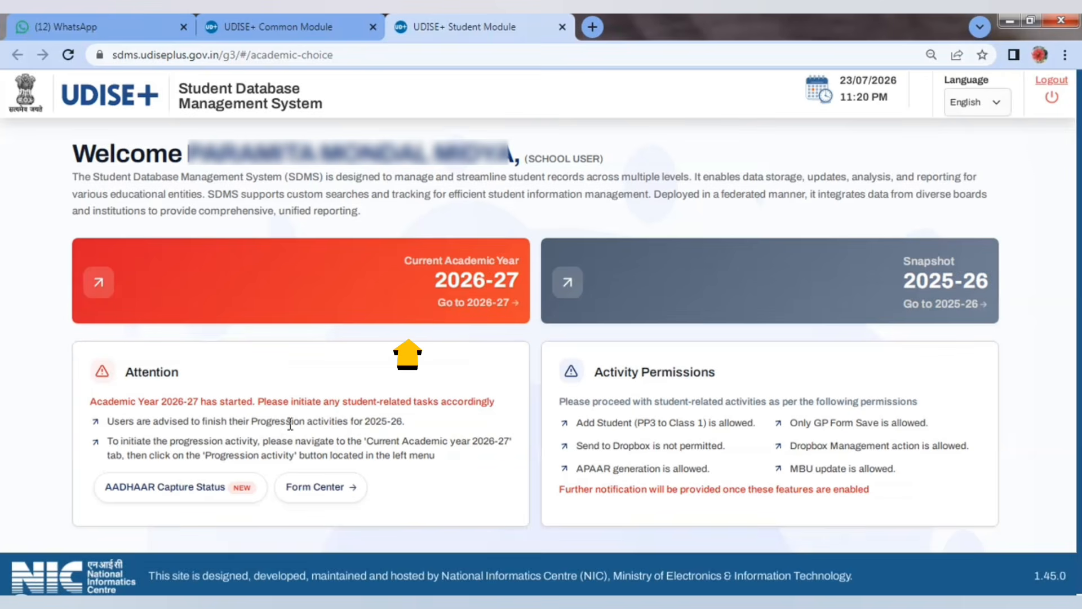
pyautogui.click(313, 288)
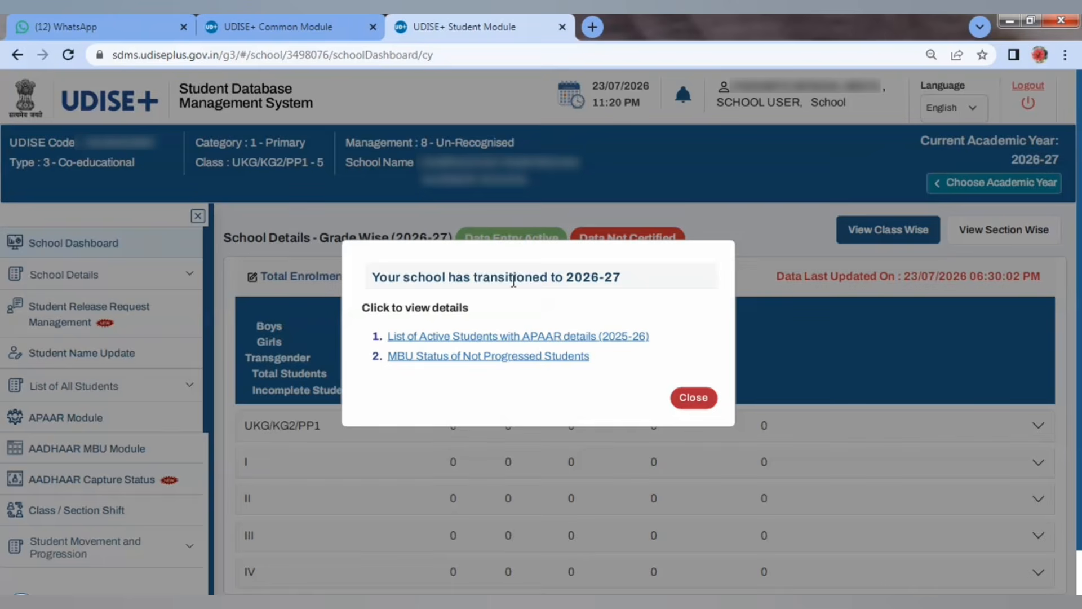
pyautogui.click(694, 399)
# Step: Dismiss the School Information notice and expand the UKG/KG2/PP1 row to show its Section A
pyautogui.click(694, 474)
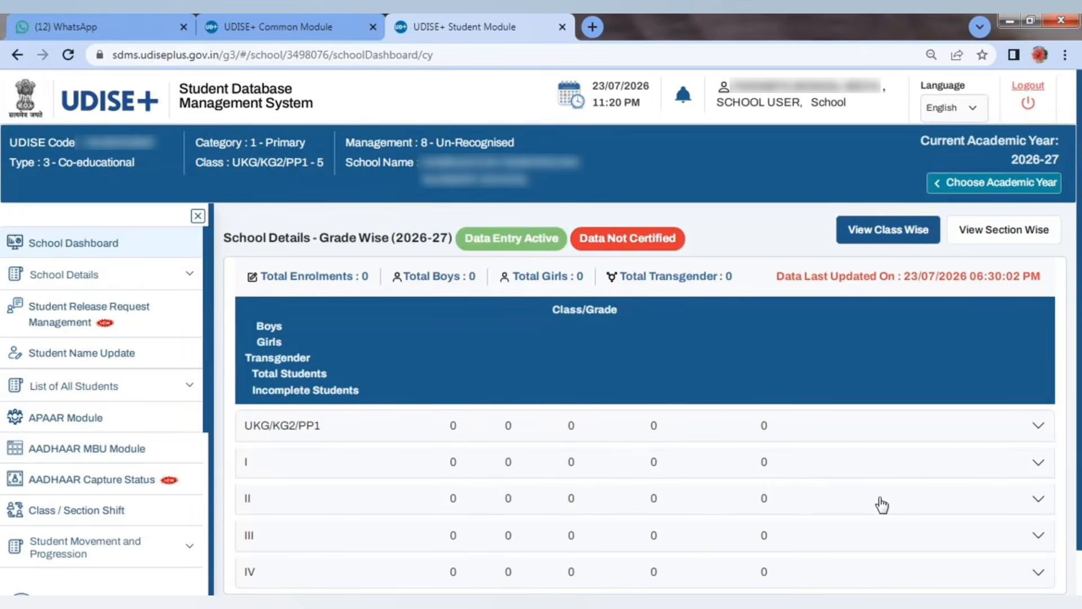
pyautogui.scroll(-1, 842, 480)
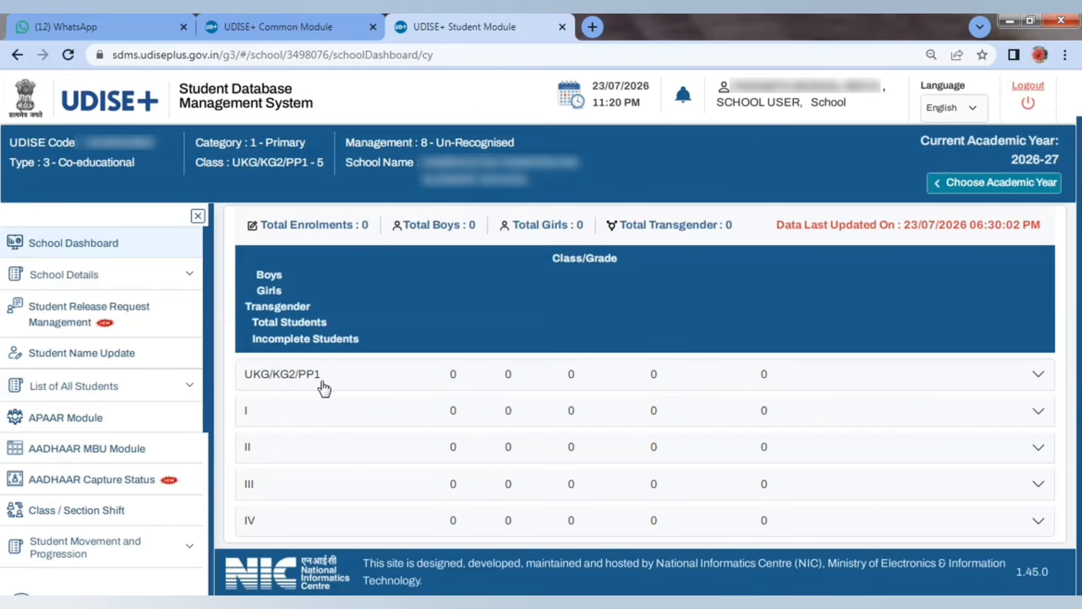
pyautogui.click(1038, 379)
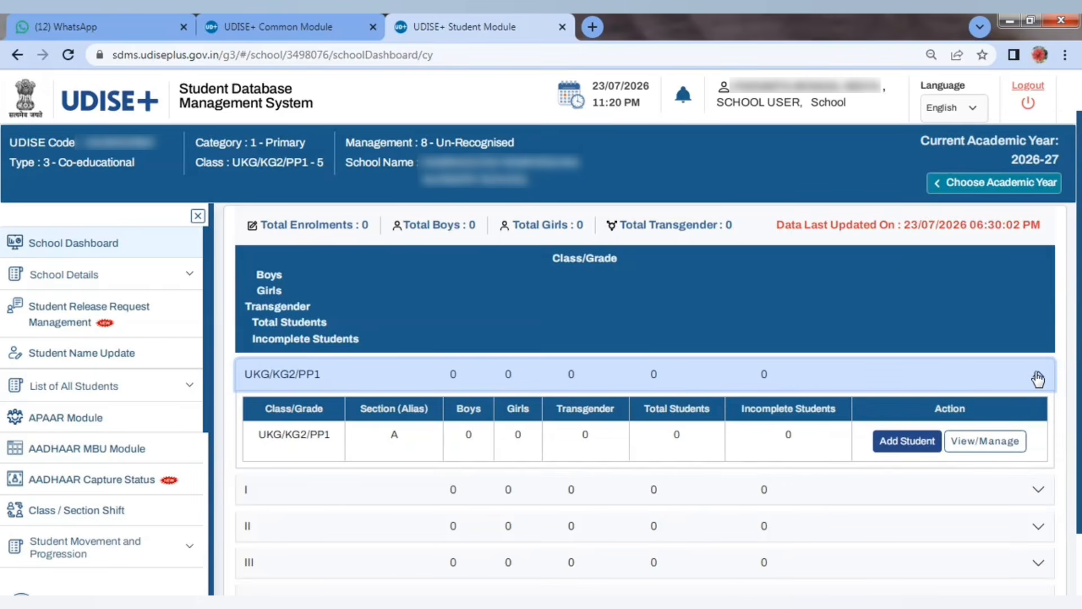
pyautogui.click(1039, 379)
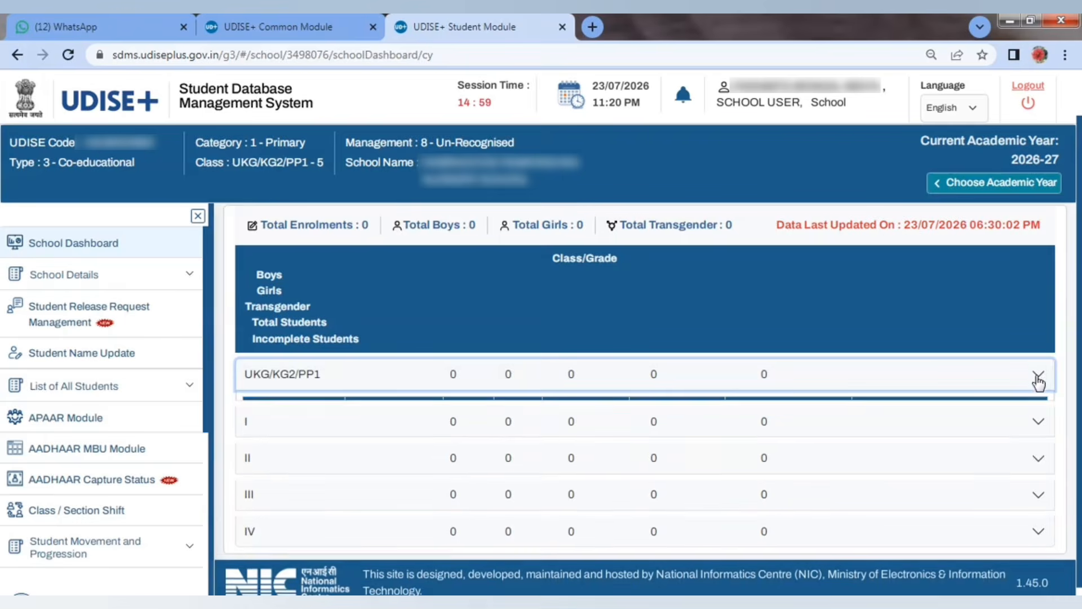
pyautogui.click(1037, 416)
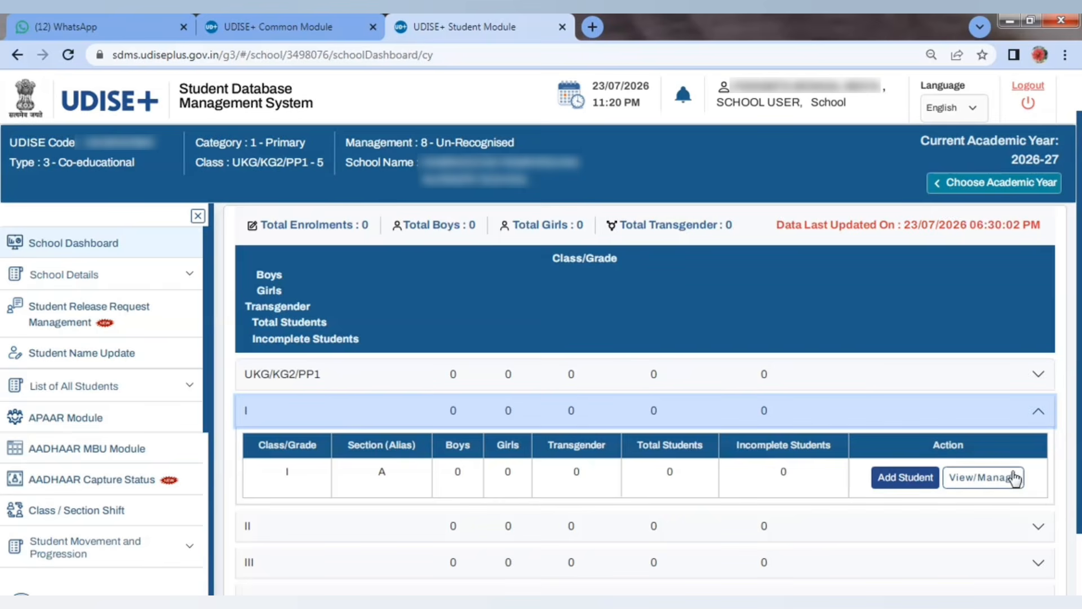
pyautogui.click(1040, 416)
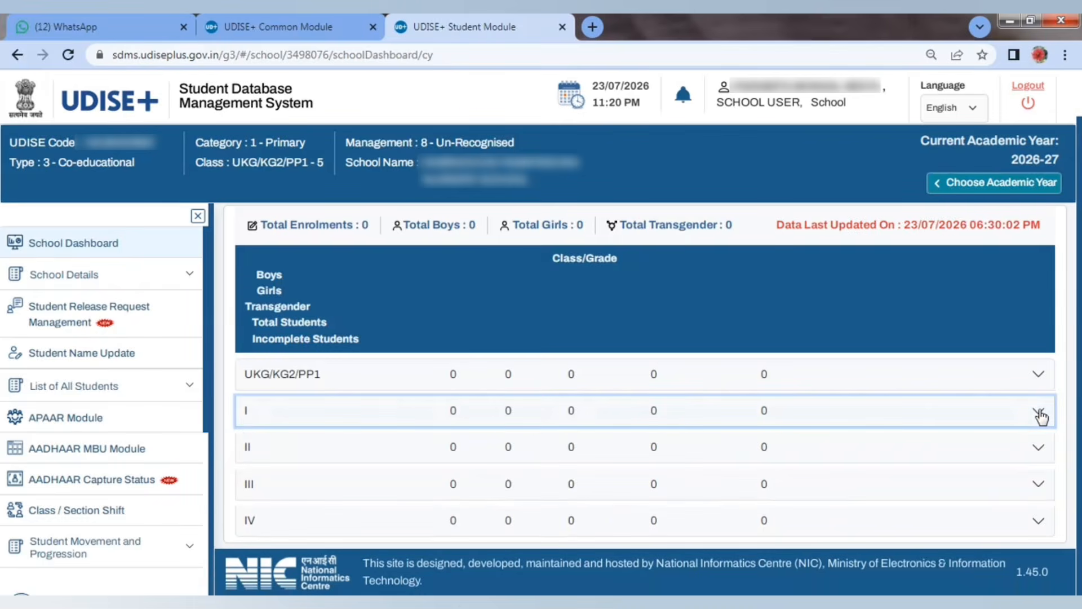
pyautogui.click(1040, 377)
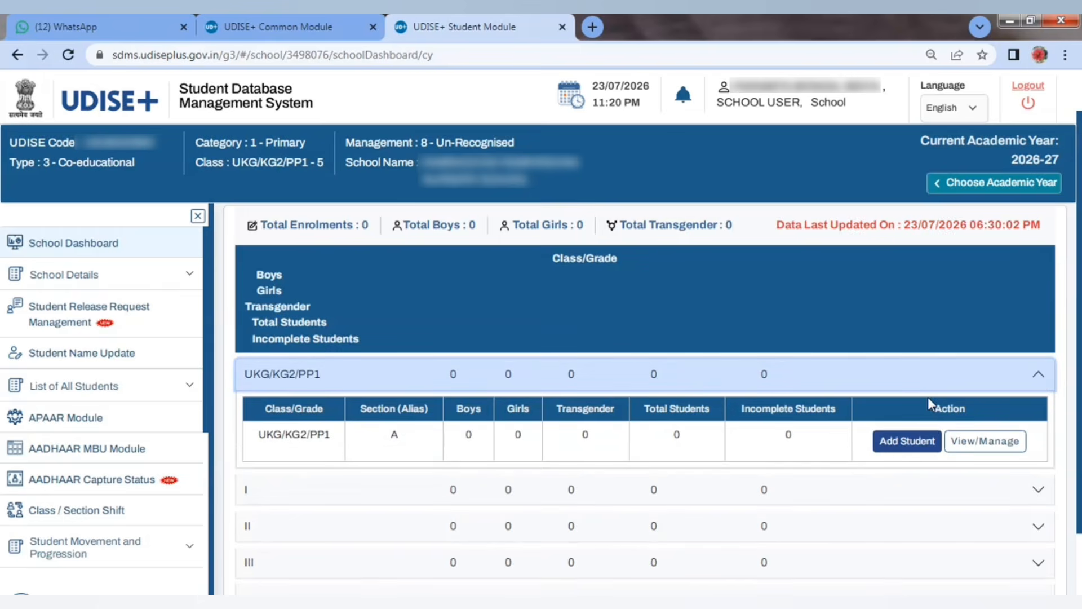
# Step: Add a new UKG/KG2/PP1 Section A student and verify their 12-digit AADHAAR number is not already mapped
pyautogui.click(906, 440)
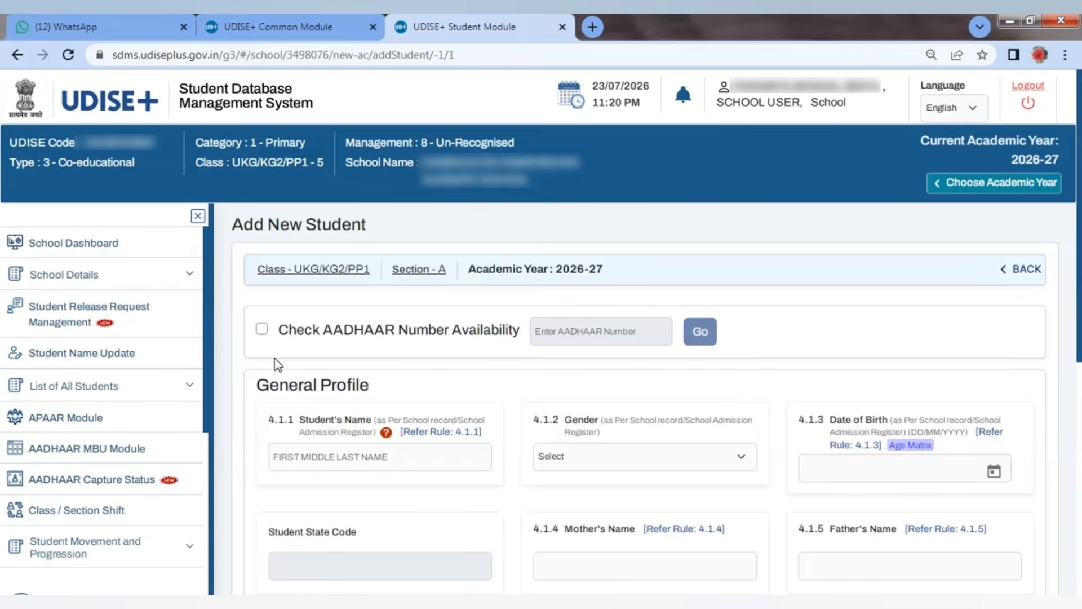
pyautogui.click(261, 330)
pyautogui.click(559, 332)
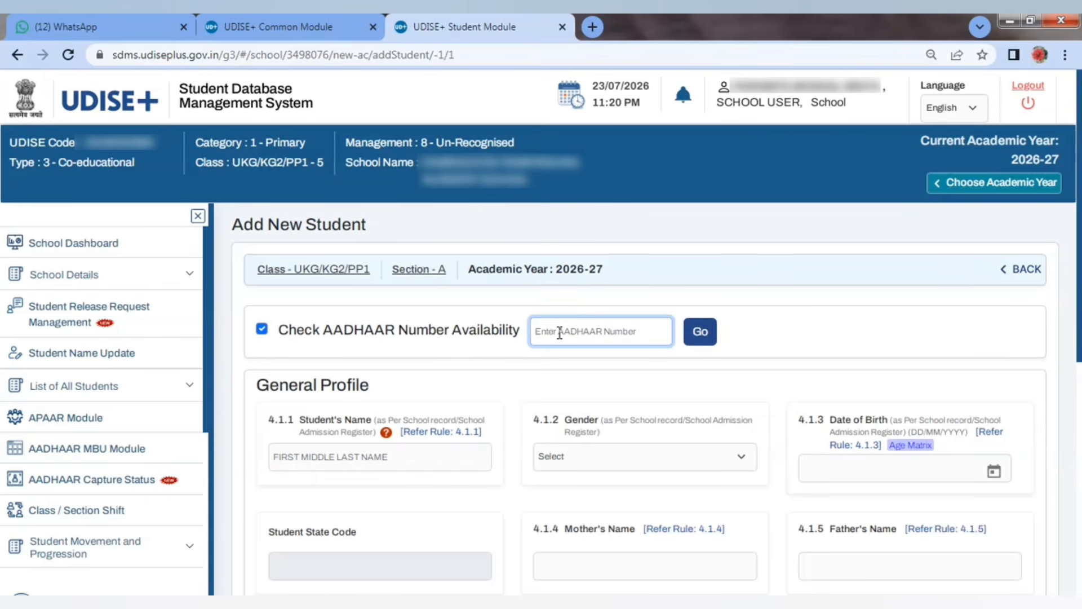
pyautogui.write('1')
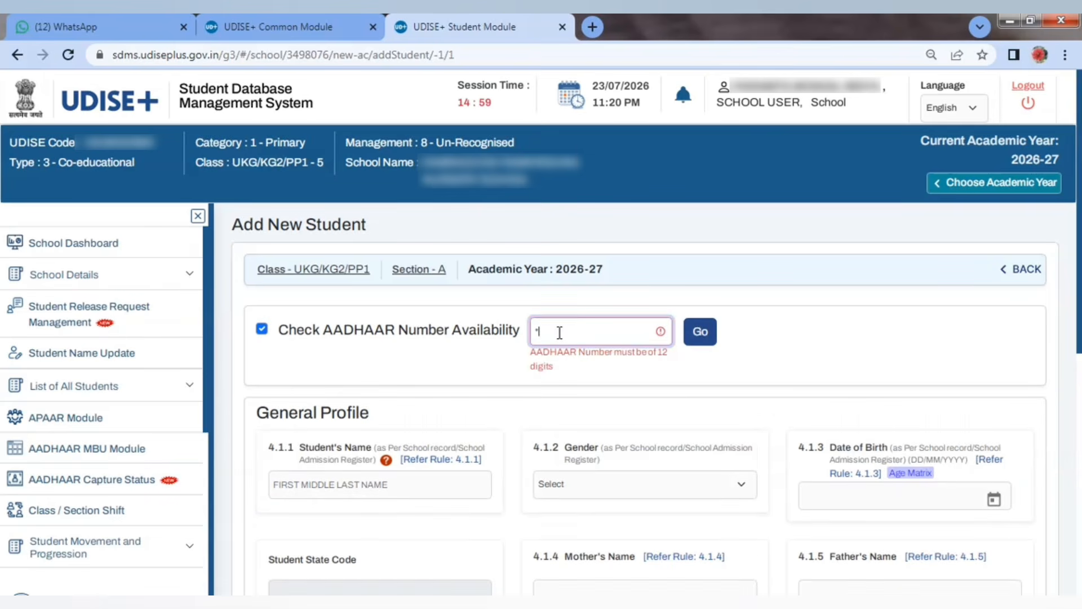
pyautogui.write('***')
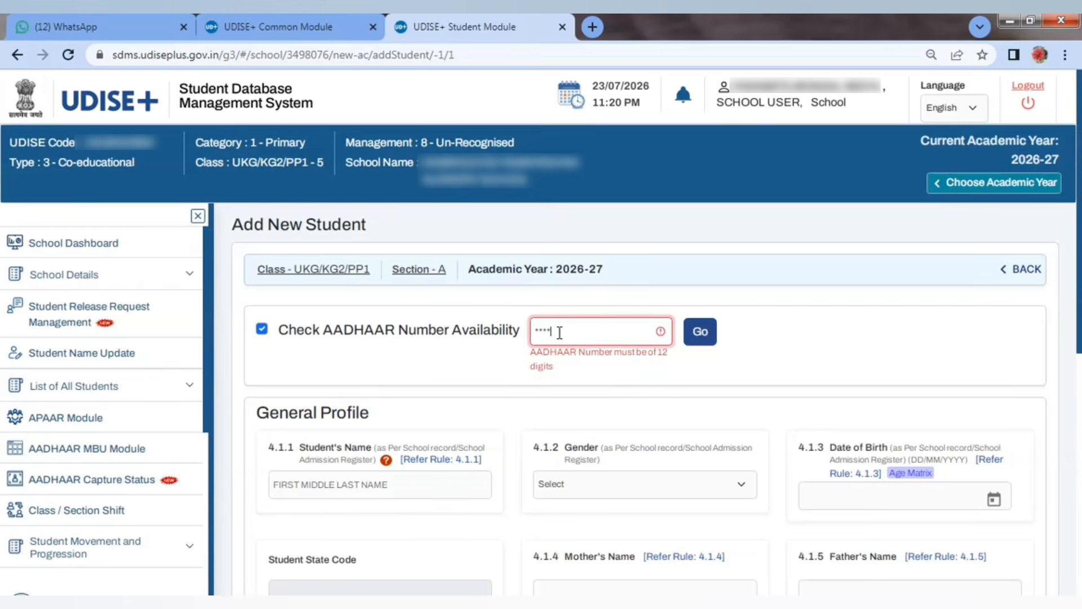
pyautogui.write('*')
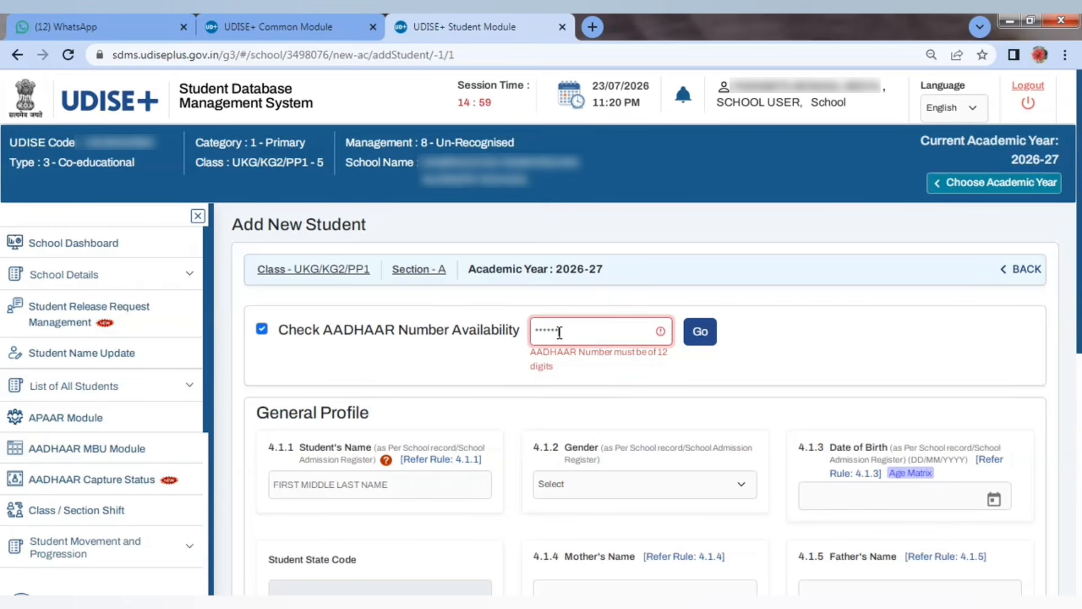
pyautogui.write('1')
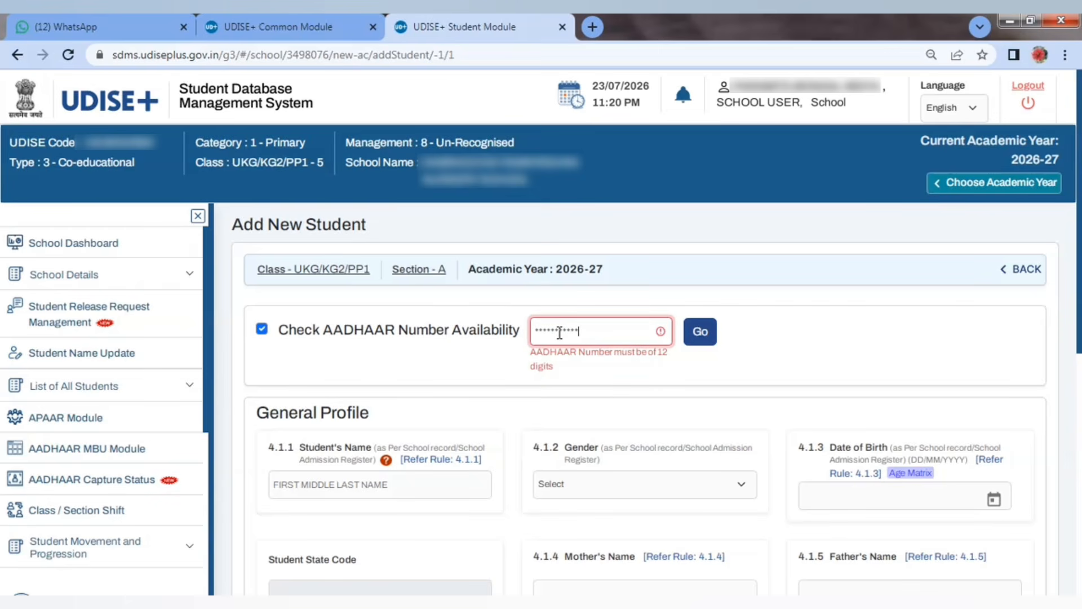
pyautogui.write('*')
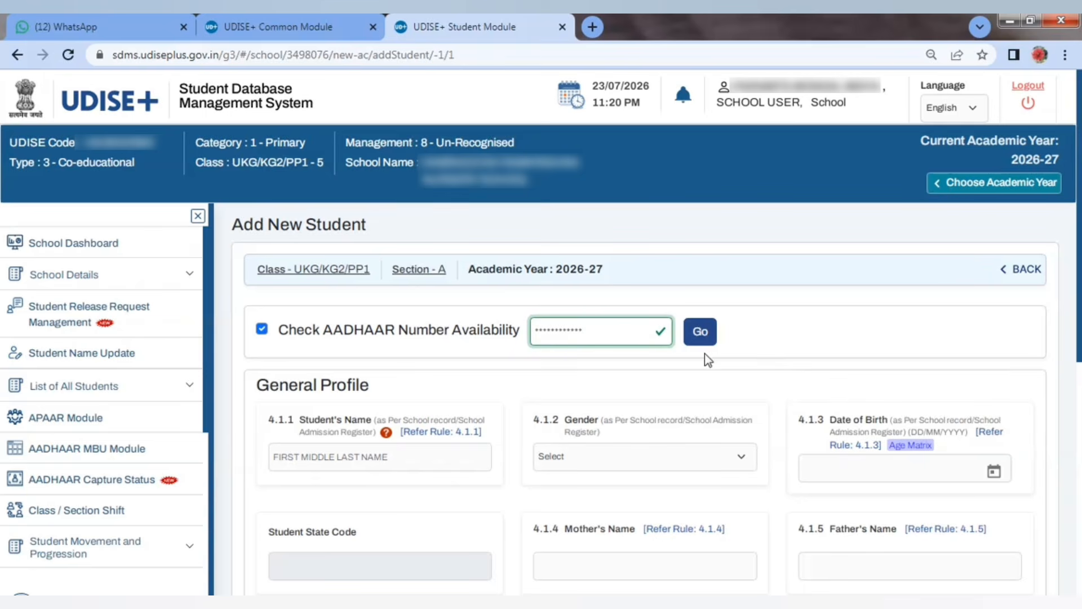
pyautogui.click(696, 335)
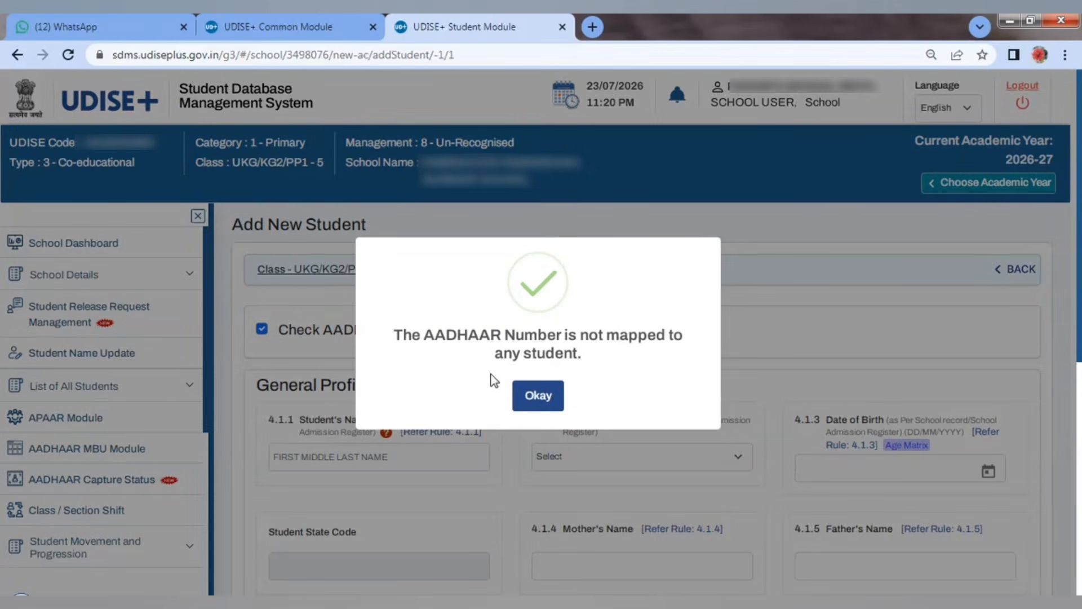
pyautogui.click(534, 402)
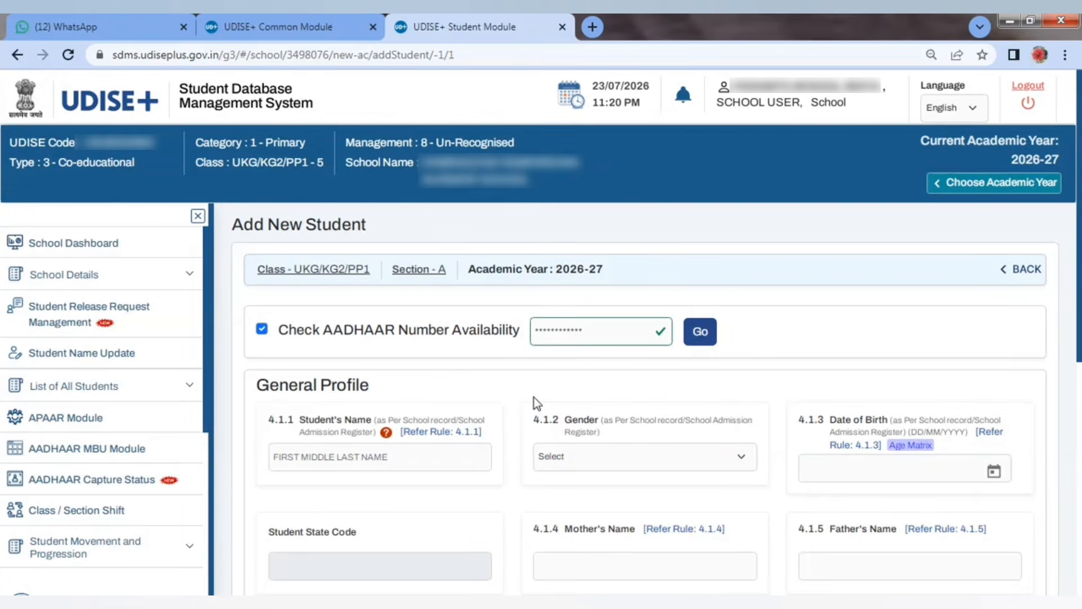
pyautogui.click(262, 329)
pyautogui.click(261, 329)
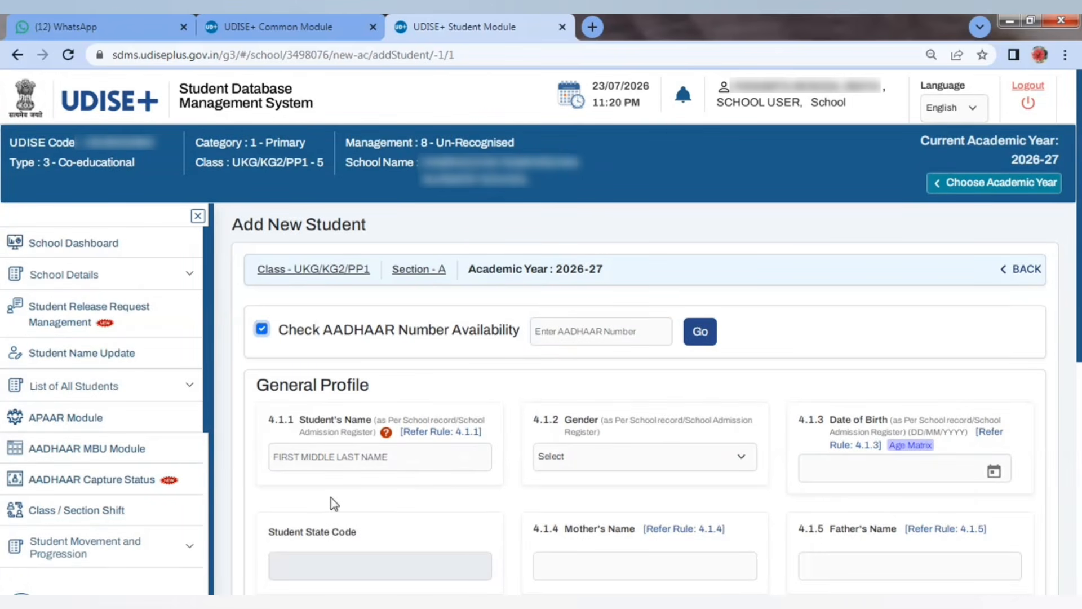
# Step: Enter the student's name in field 4.1.1
pyautogui.click(327, 456)
pyautogui.click(269, 485)
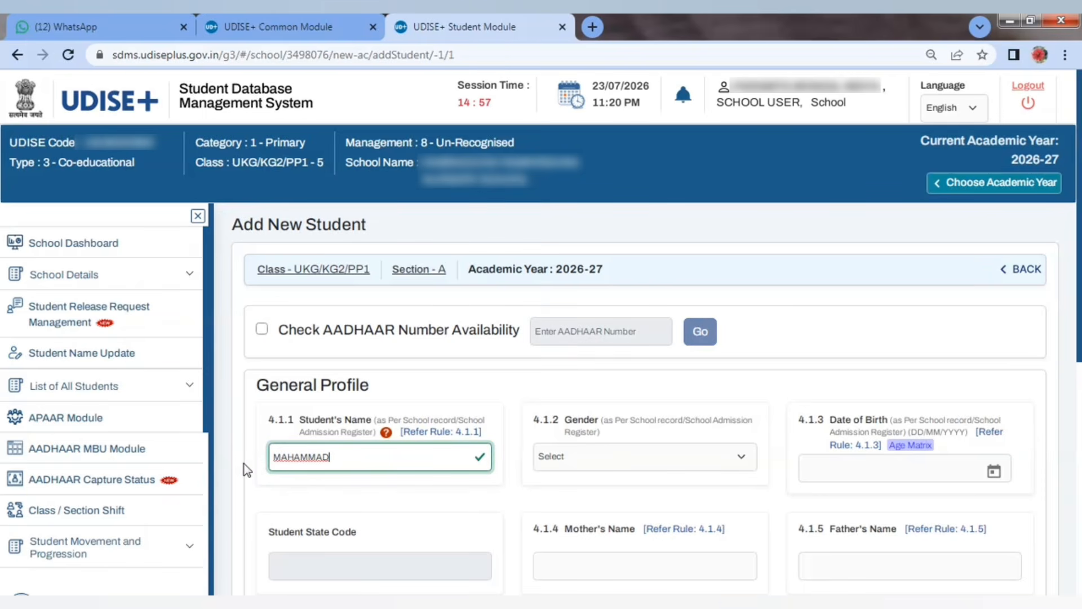
pyautogui.write('ARIJ')
pyautogui.click(606, 458)
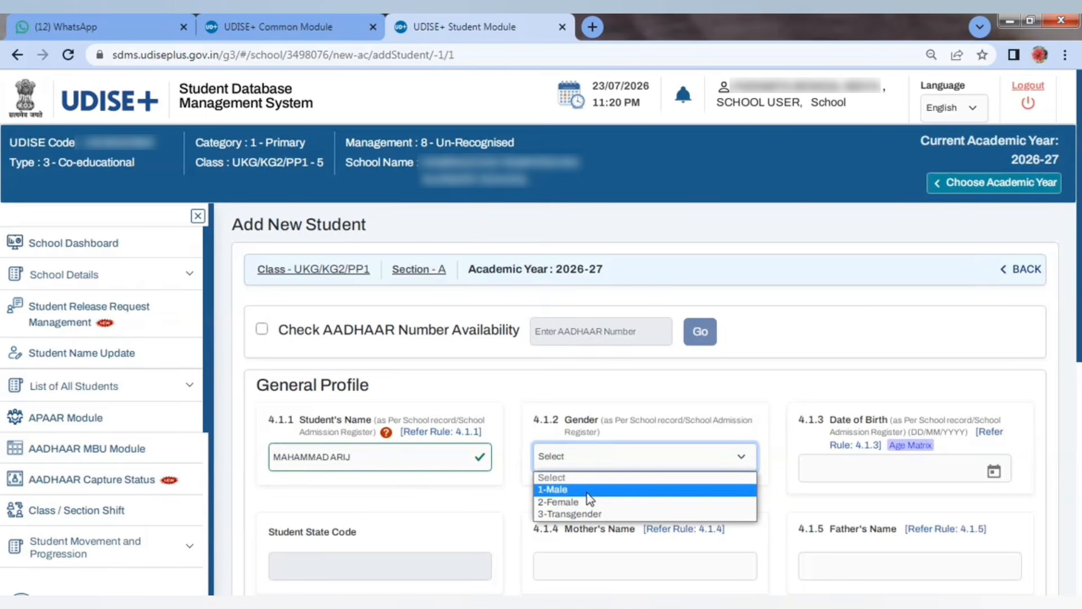
pyautogui.click(558, 489)
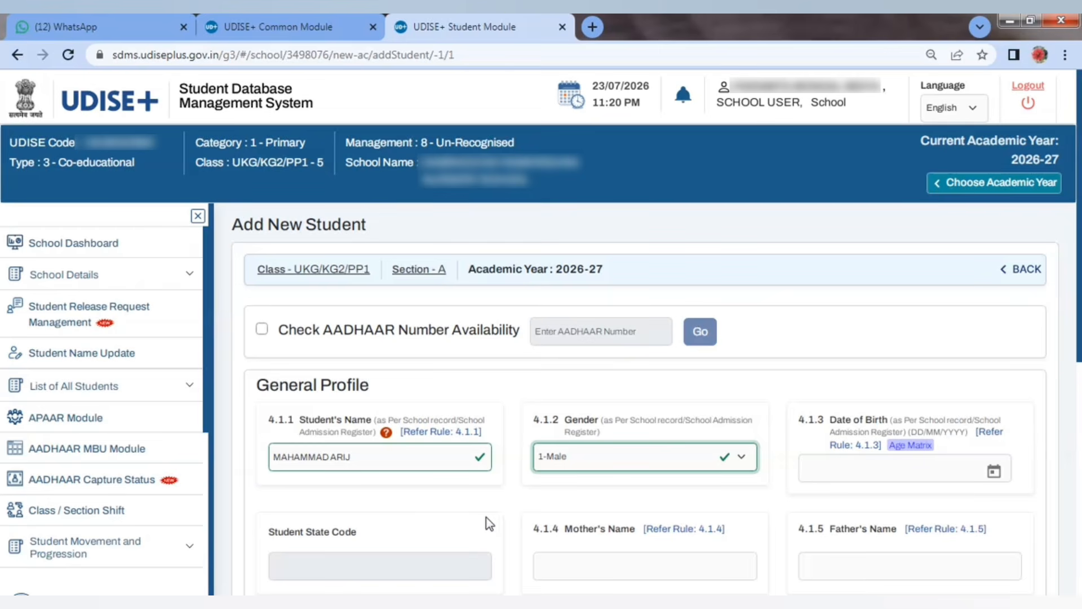
pyautogui.click(856, 471)
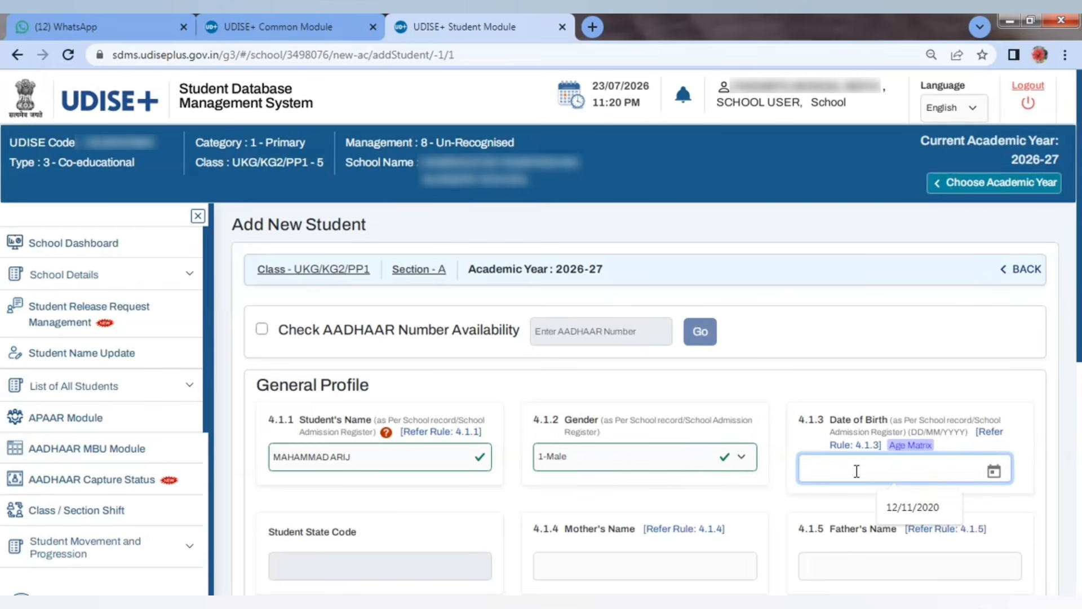
pyautogui.click(993, 471)
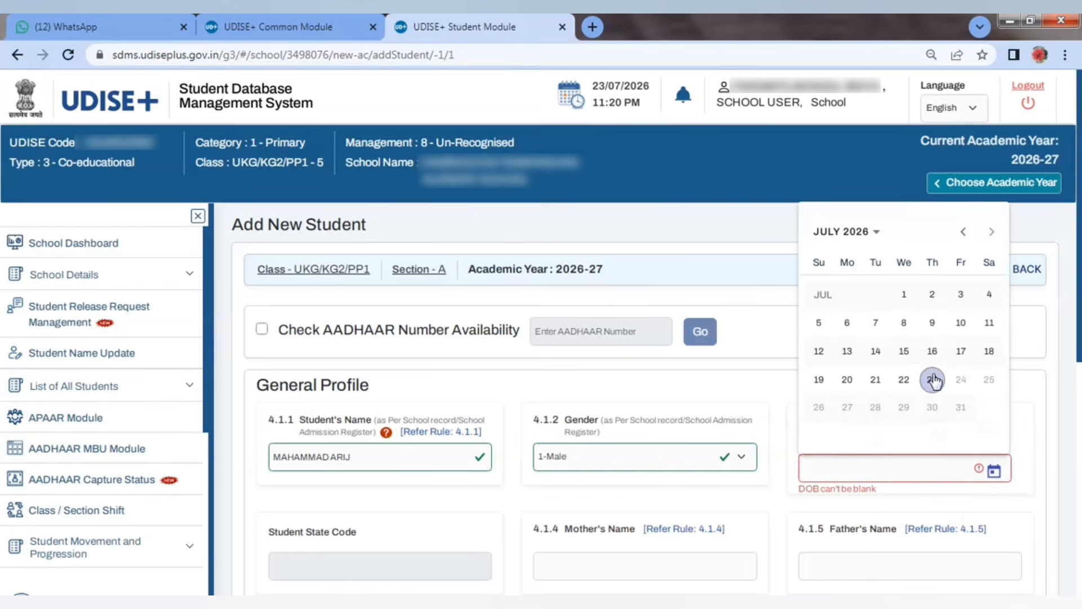
pyautogui.click(819, 464)
pyautogui.moveTo(910, 432); pyautogui.dragTo(937, 432)
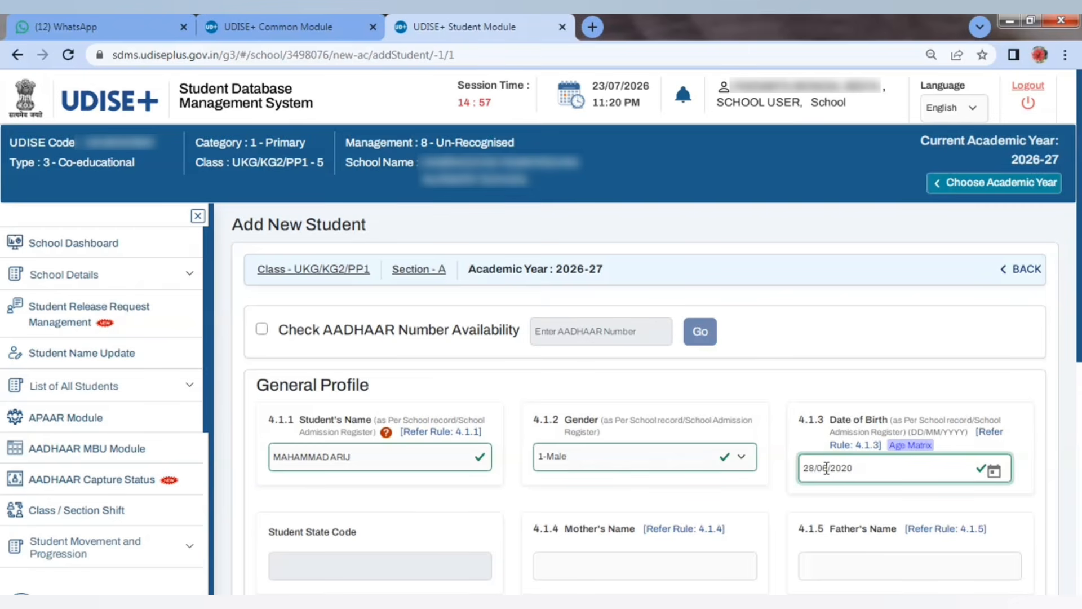
# Step: Enter the mother's, father's and guardian's names and retype the 12-digit Aadhaar number
pyautogui.scroll(-3, 420, 510)
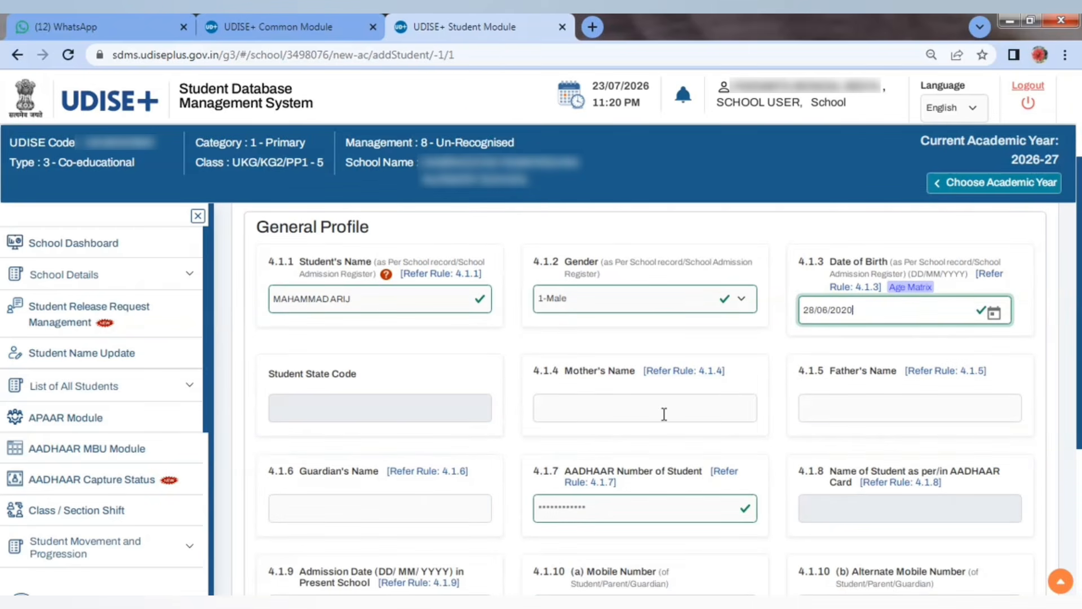
pyautogui.click(589, 415)
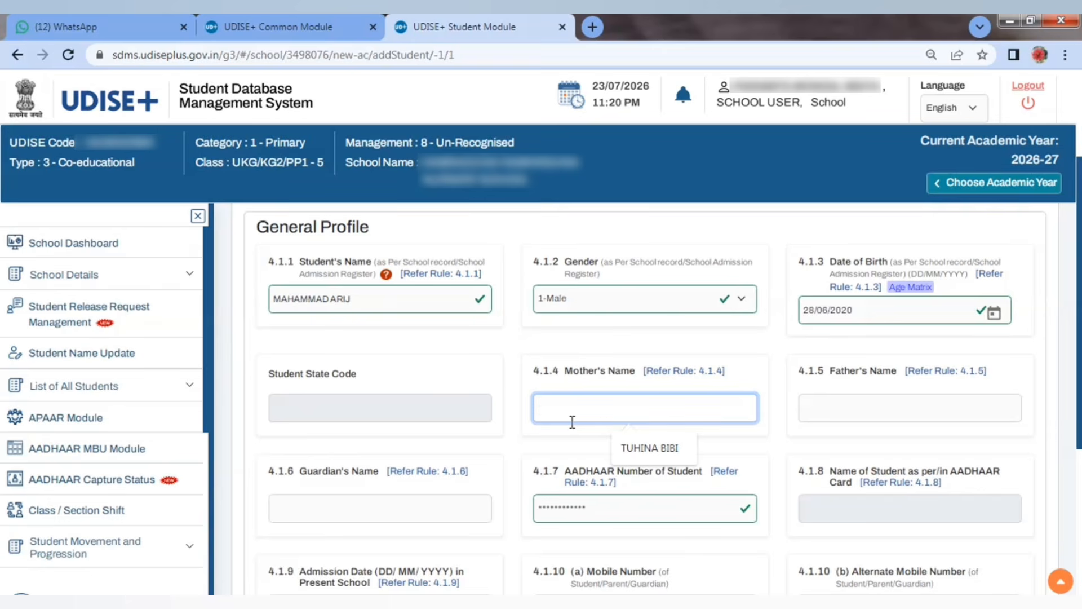
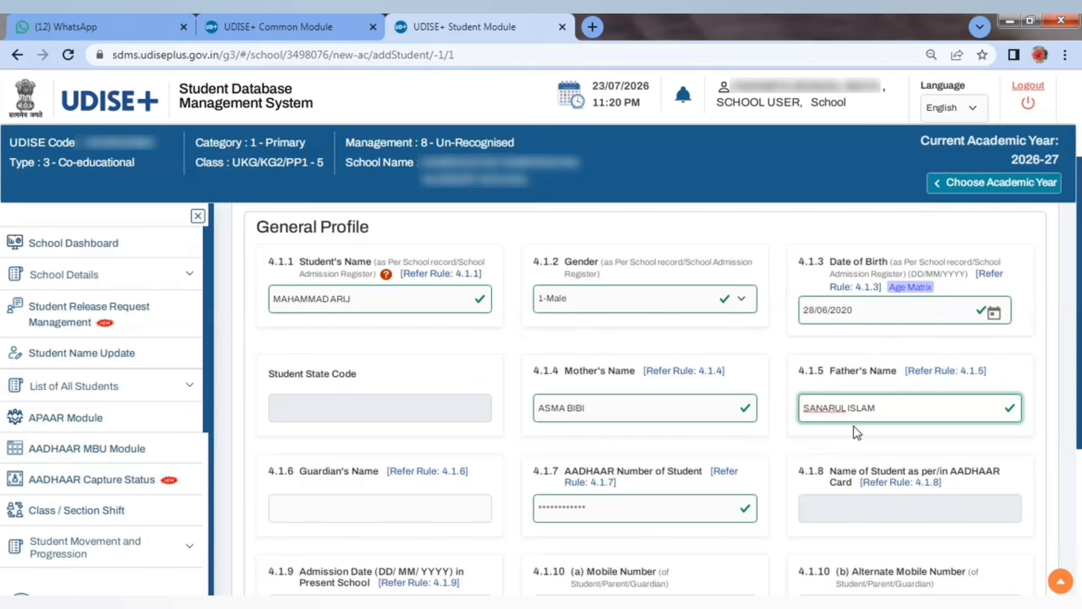
pyautogui.click(296, 508)
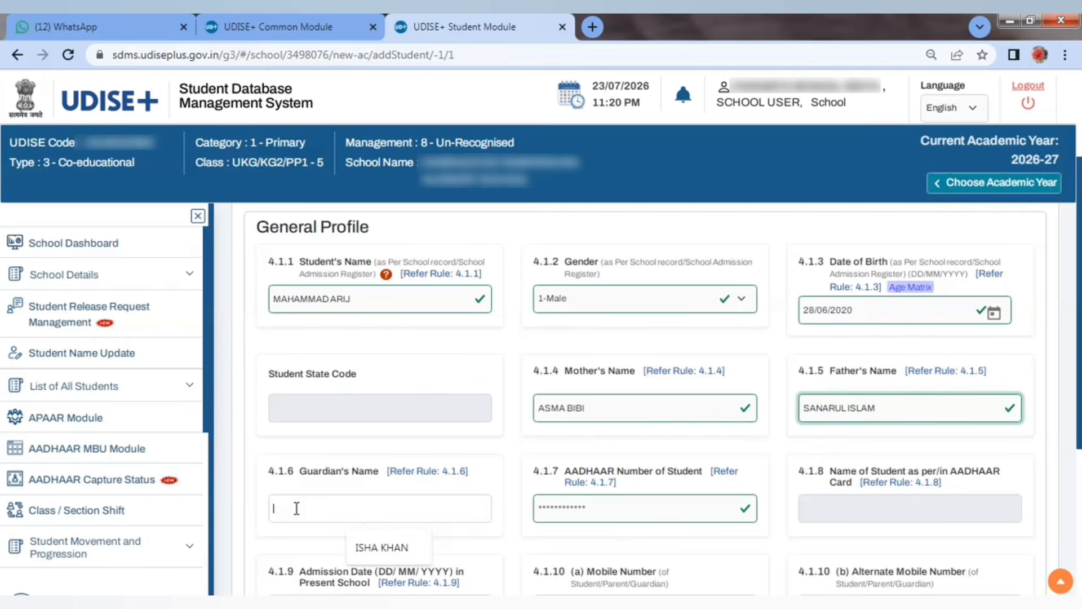
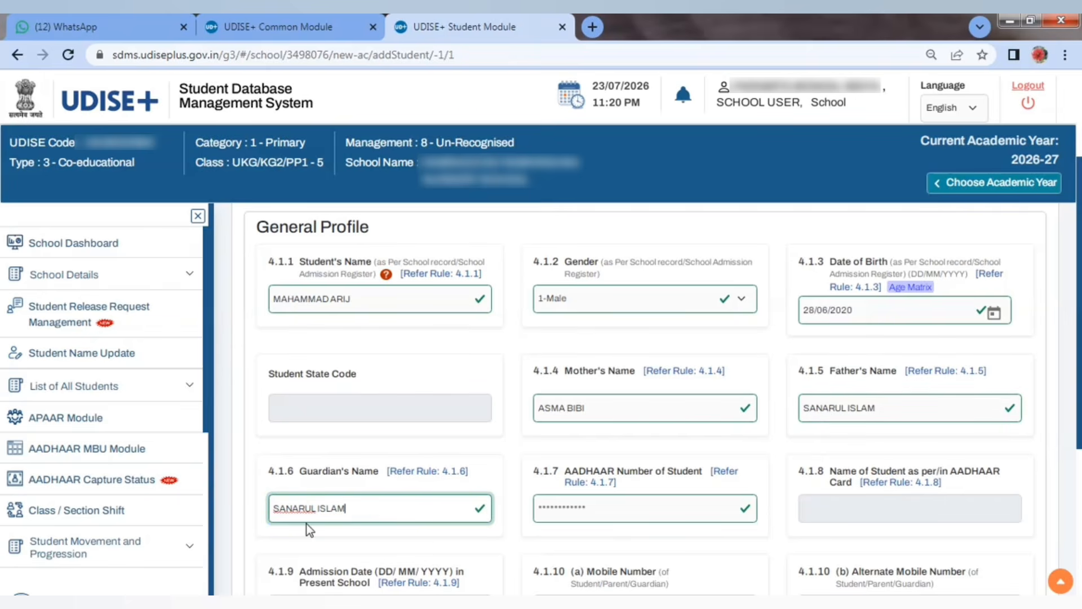
pyautogui.write('****')
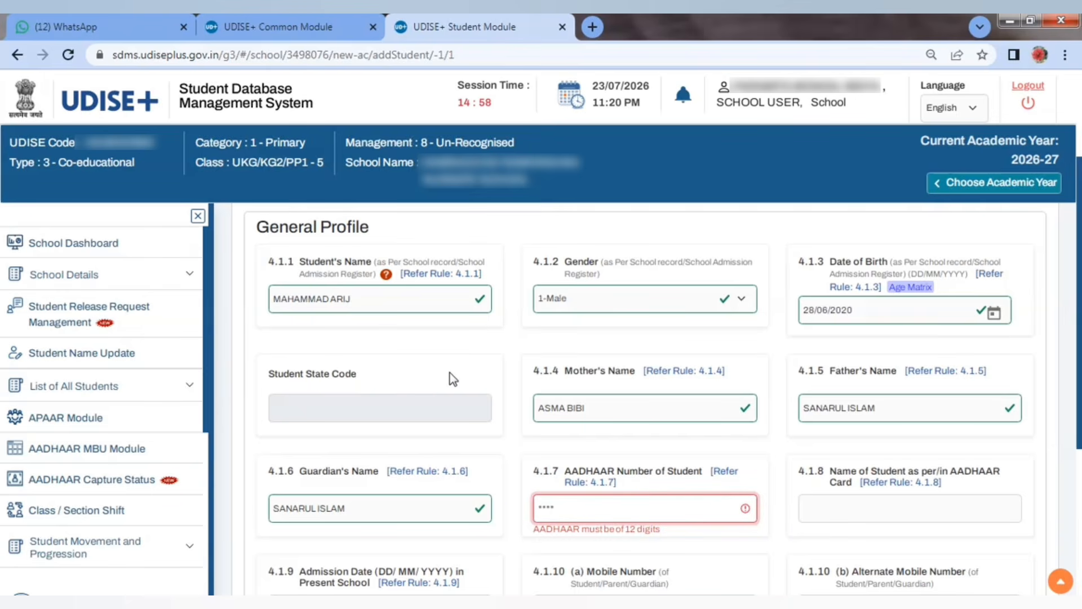
pyautogui.write('***')
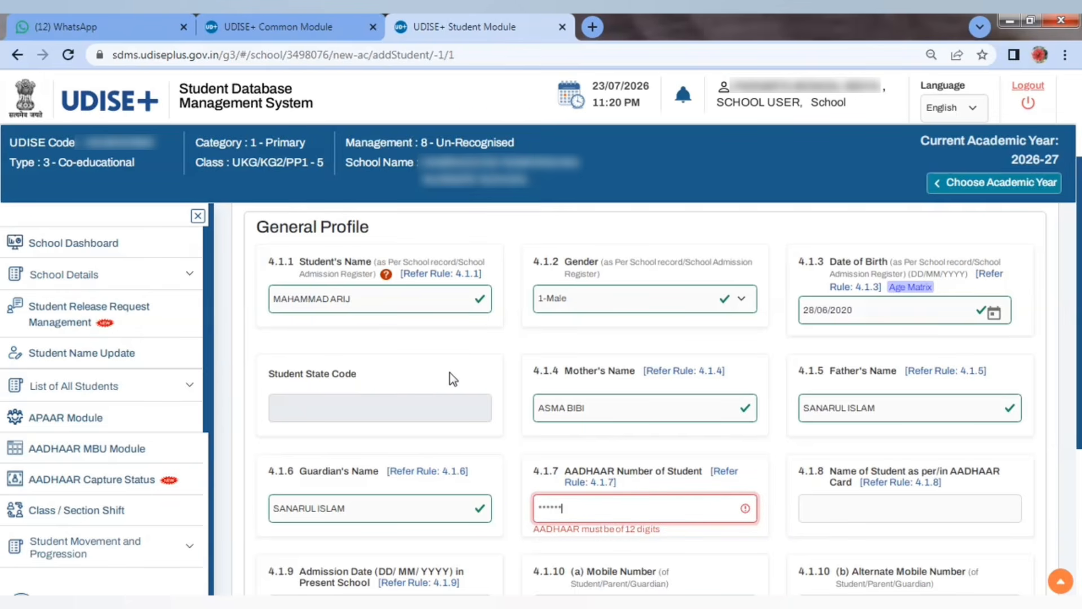
pyautogui.write('****')
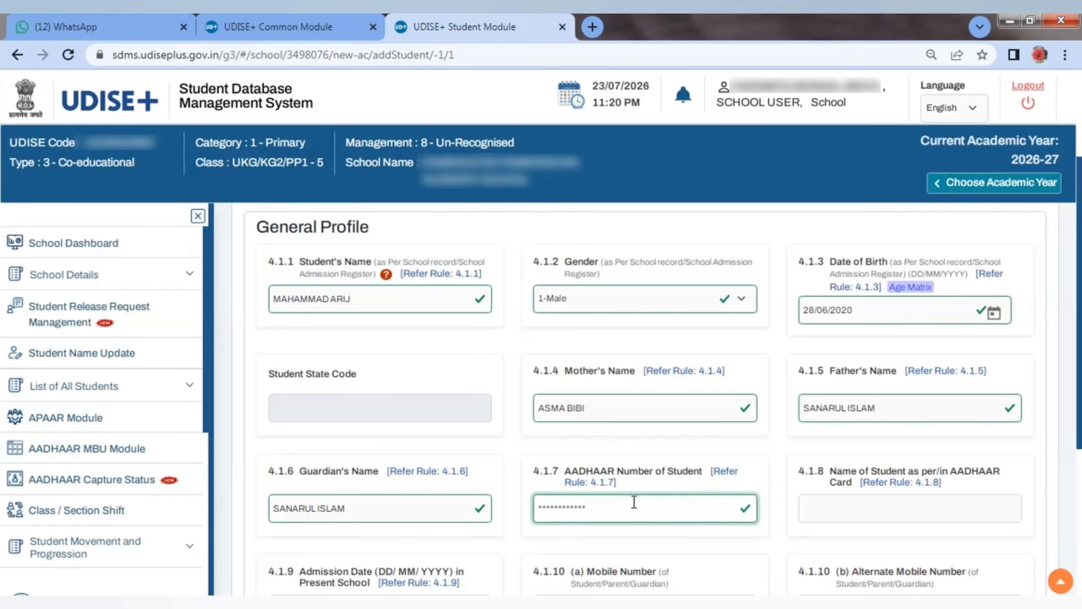
# Step: Enter the student's name as per Aadhaar in field 4.1.8
pyautogui.click(857, 510)
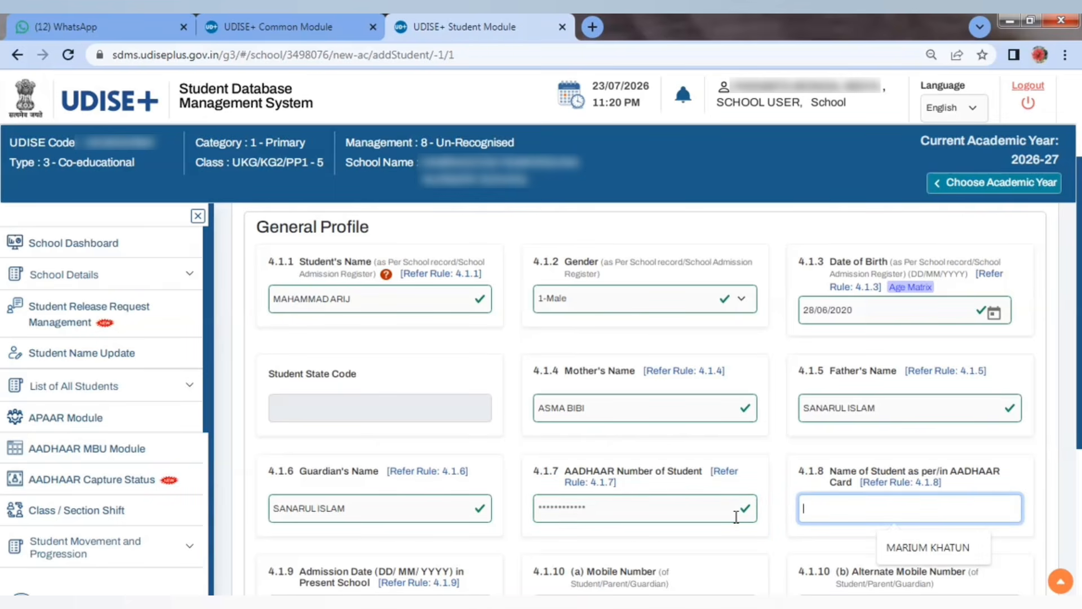
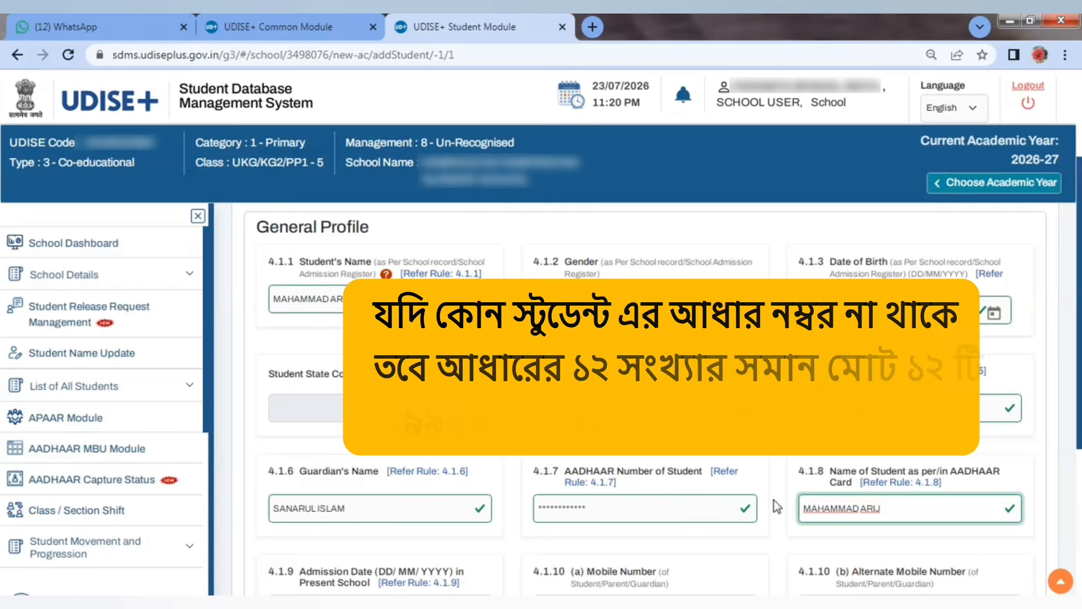
pyautogui.scroll(-3, 411, 424)
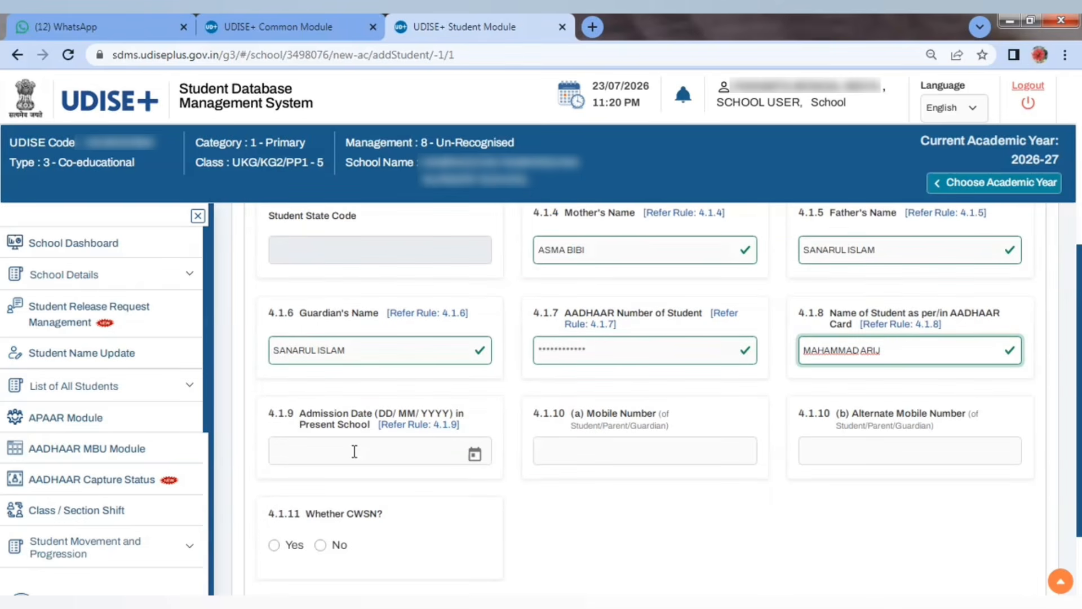
# Step: Enter admission date 10/12/2025 and the guardian's mobile number, and set Whether CWSN to No
pyautogui.click(354, 451)
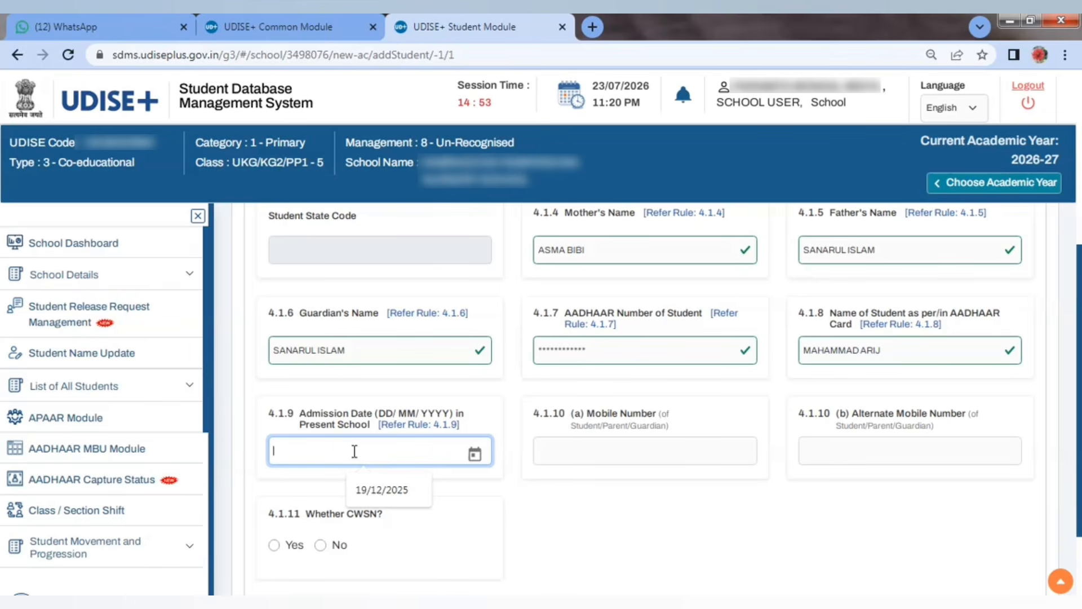
pyautogui.write('10')
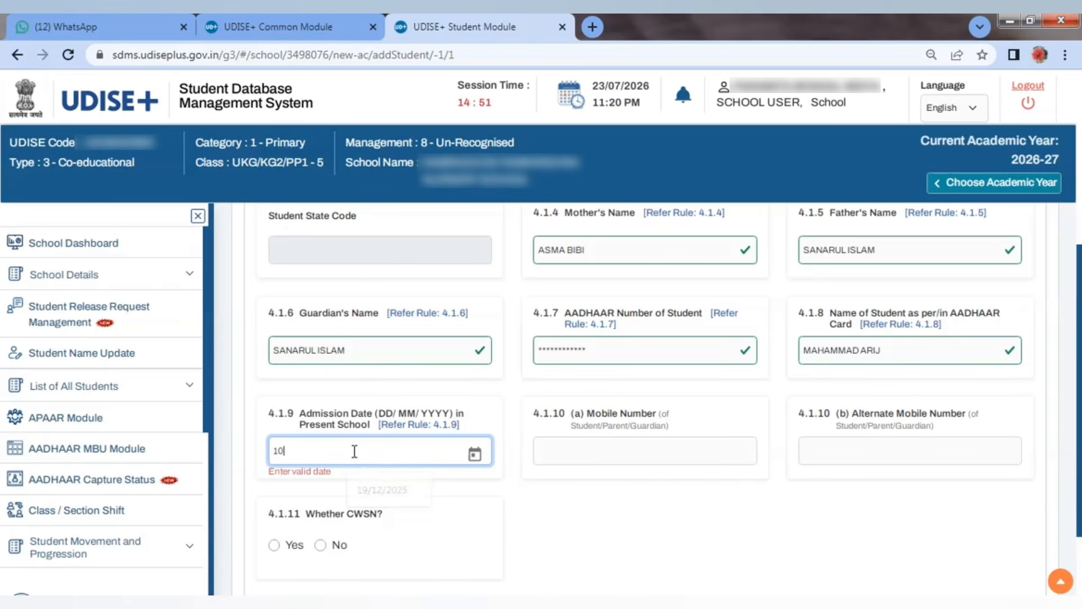
pyautogui.write('/12/')
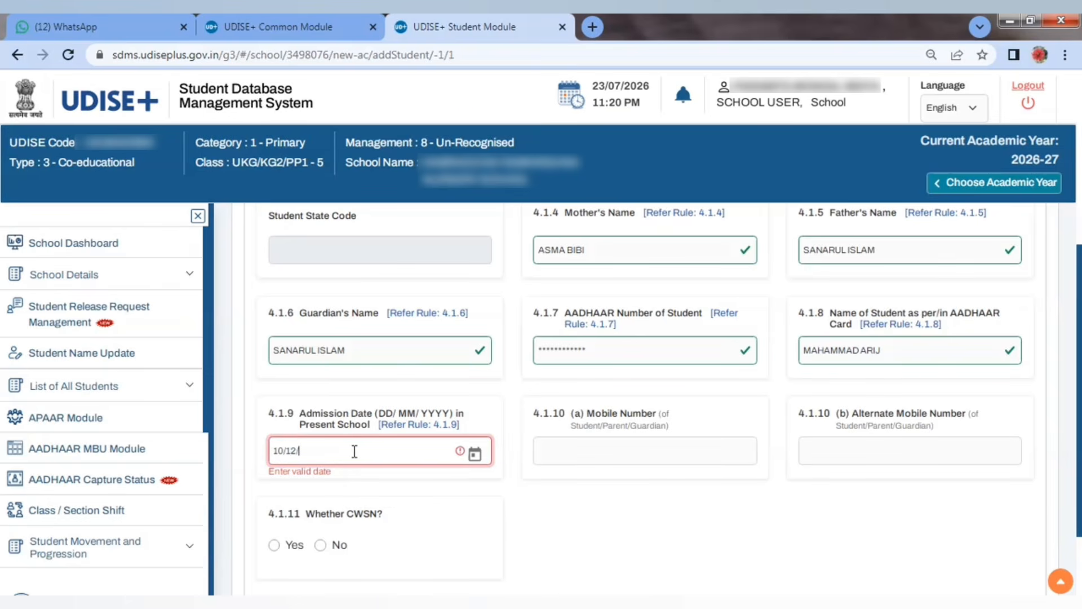
pyautogui.write('2025')
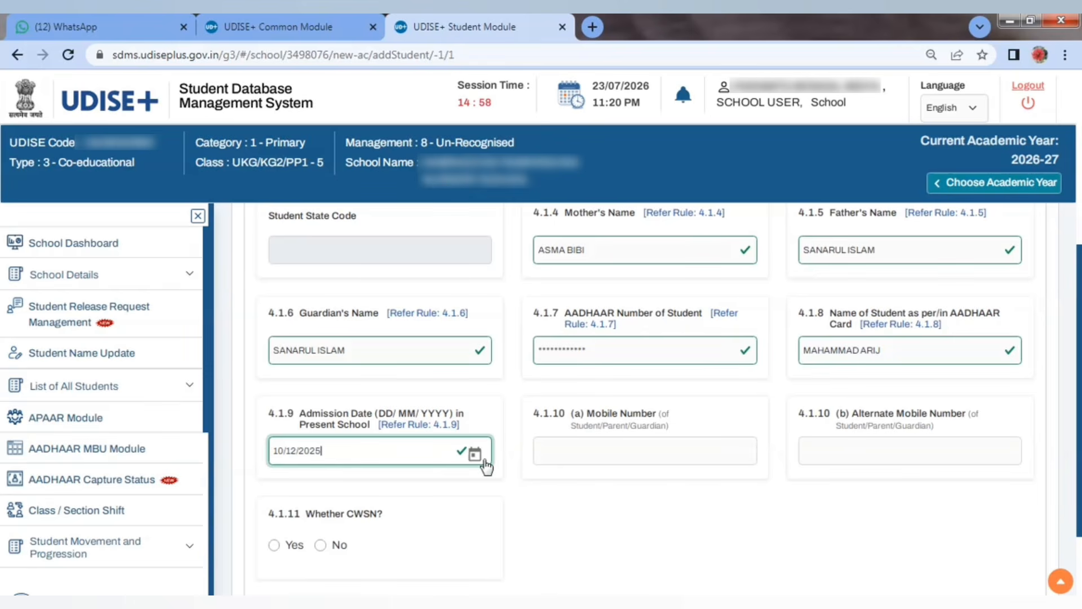
pyautogui.click(561, 447)
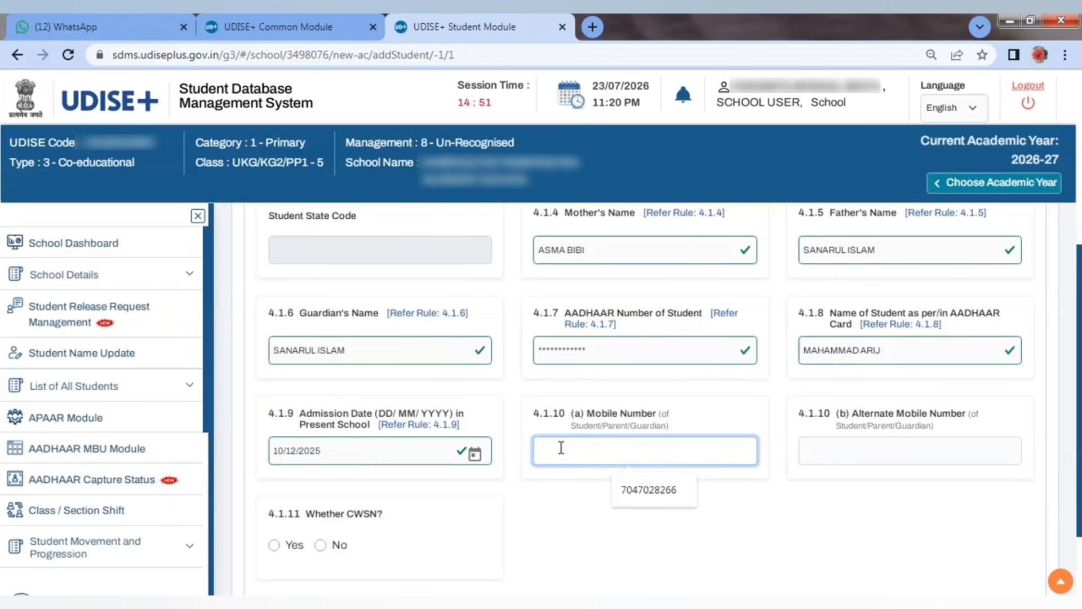
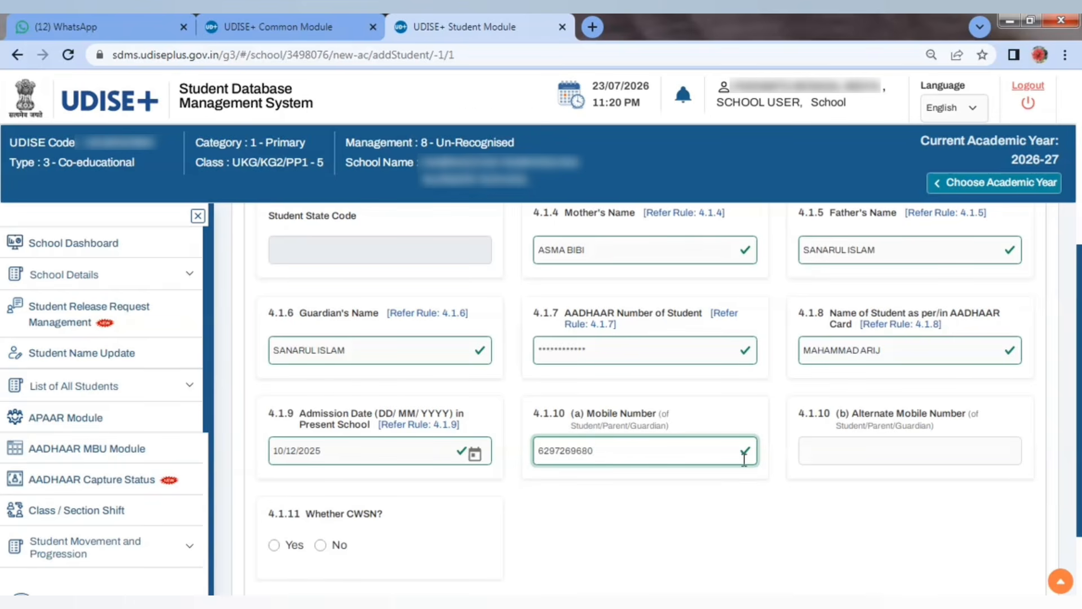
pyautogui.click(845, 457)
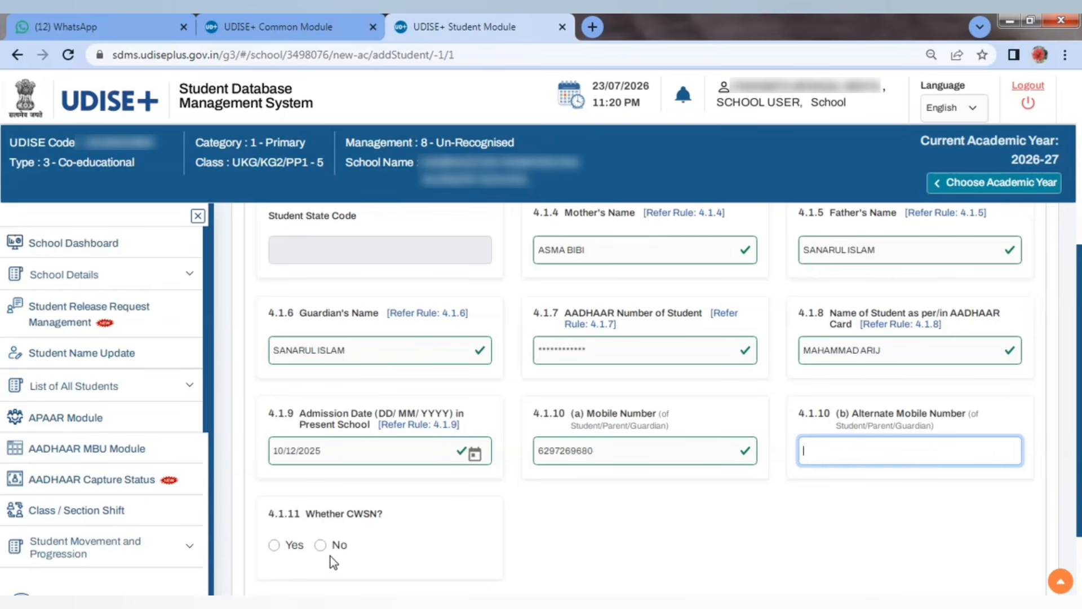
pyautogui.click(320, 545)
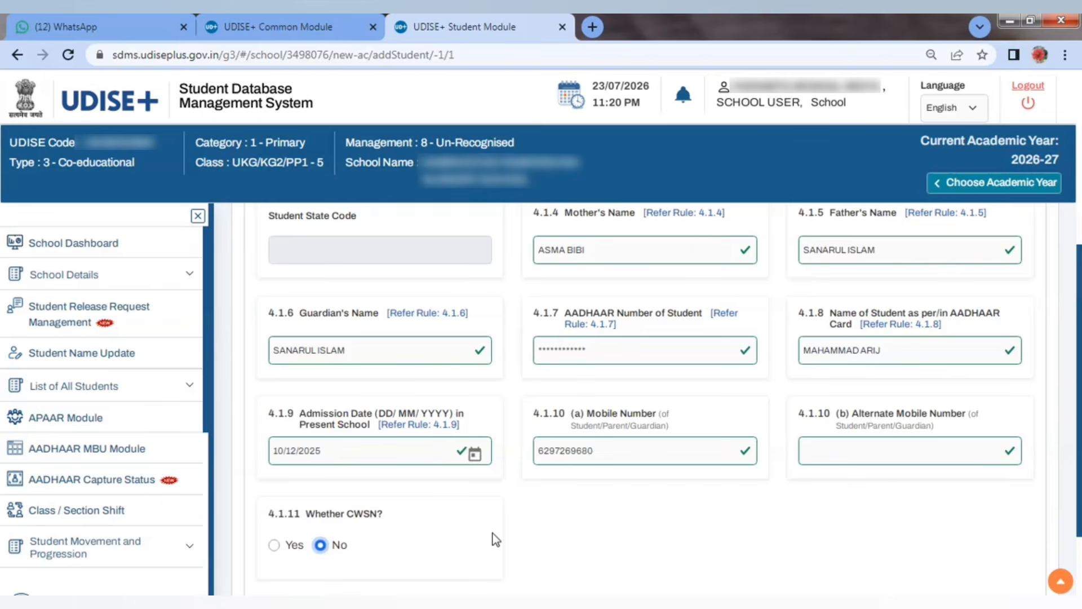
pyautogui.scroll(-2, 496, 497)
pyautogui.scroll(-1, 503, 492)
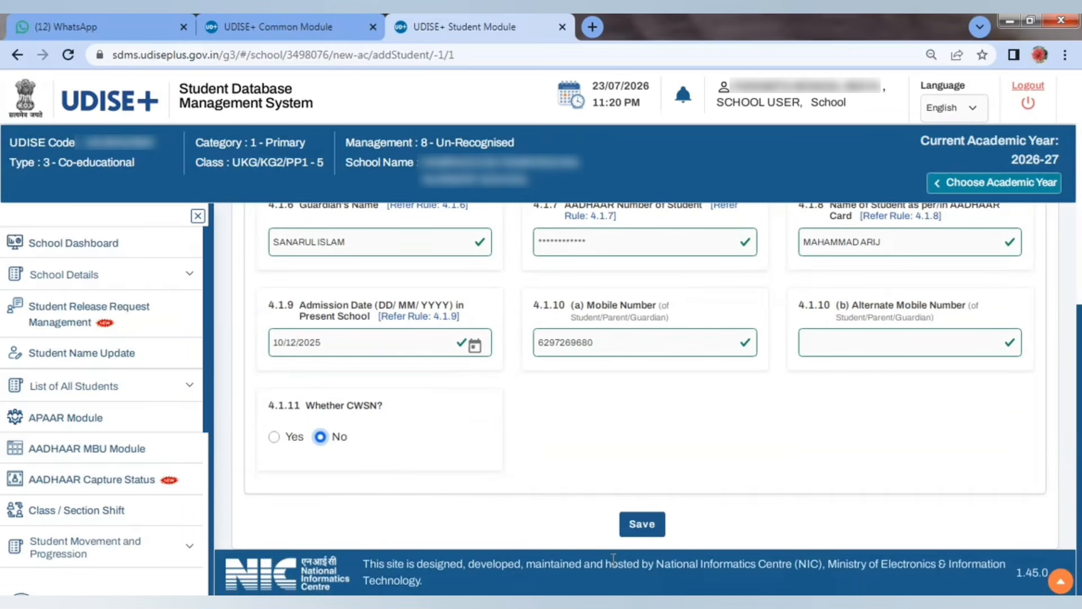
# Step: Save the General Profile and agree to the demographic-authentication consent
pyautogui.click(640, 524)
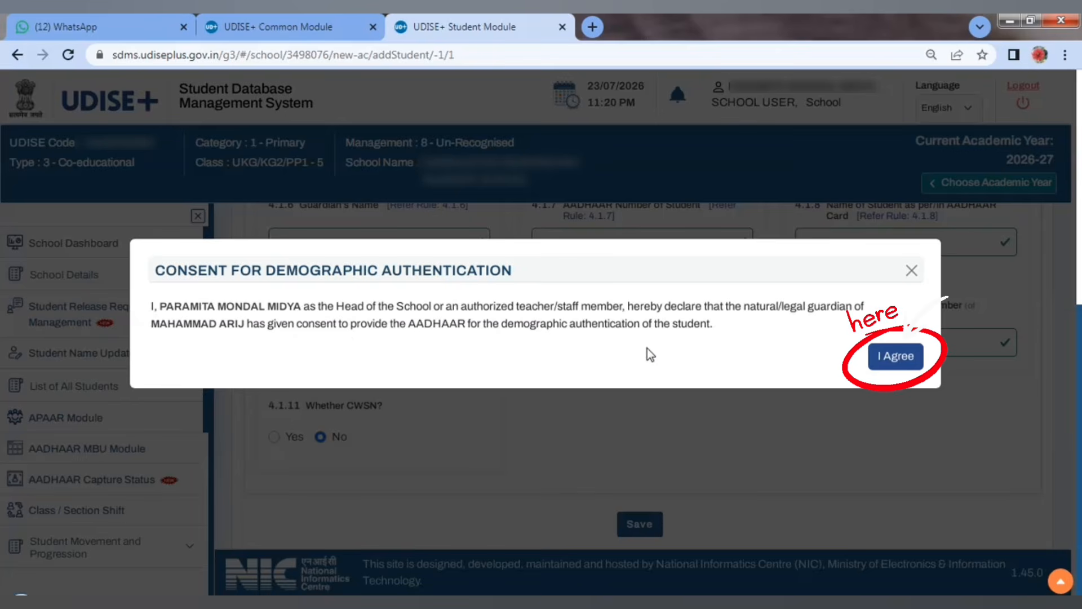
pyautogui.click(895, 357)
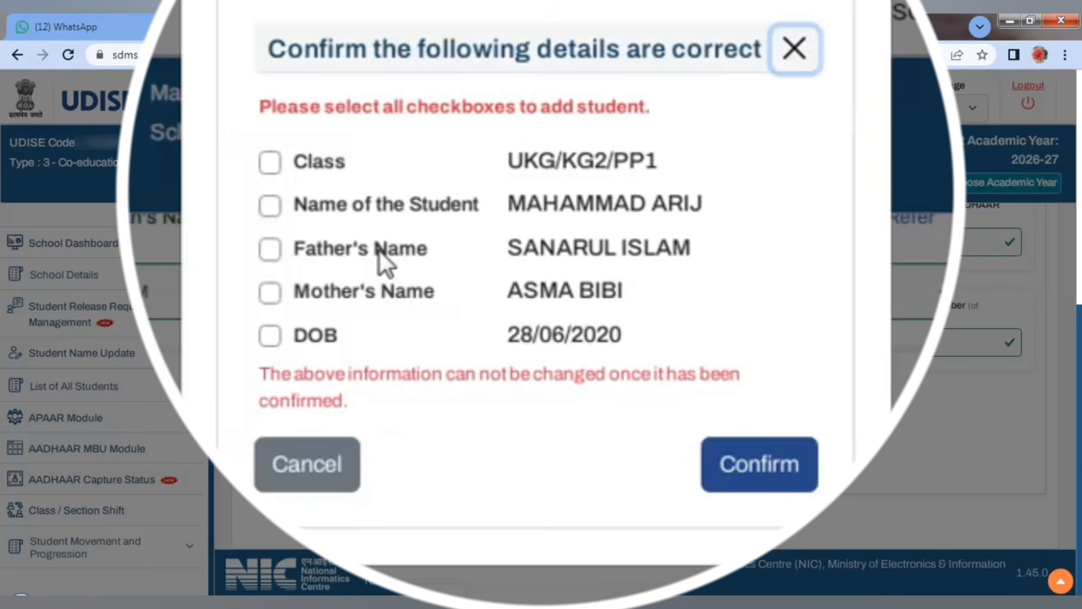
# Step: Tick the Class, Name, Father's Name, Mother's Name and DOB checks, then confirm the save
pyautogui.moveTo(262, 112); pyautogui.dragTo(646, 97)
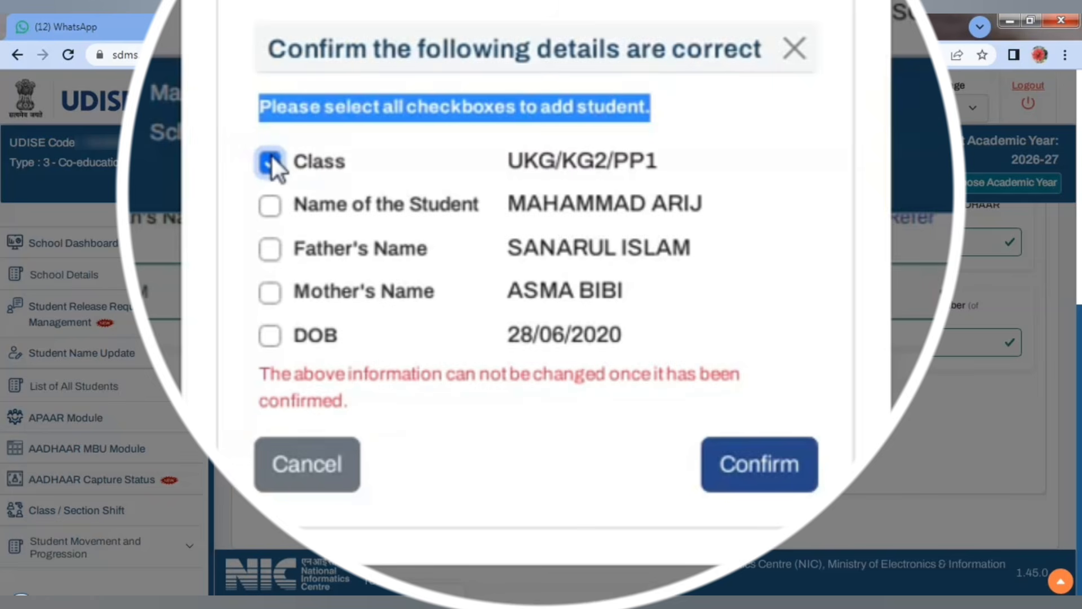
pyautogui.click(266, 207)
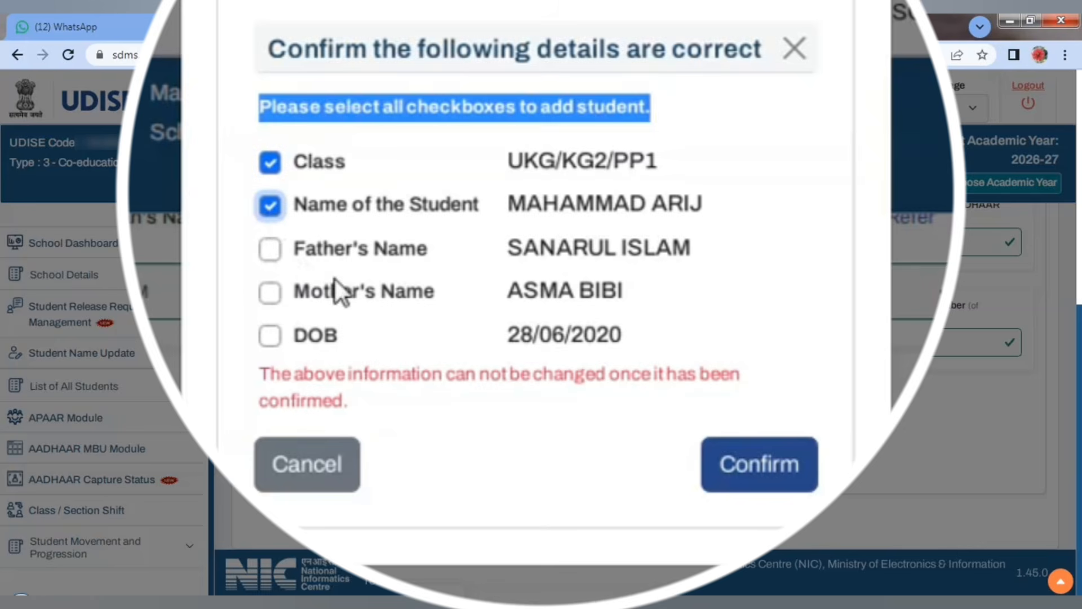
pyautogui.click(269, 249)
pyautogui.click(273, 298)
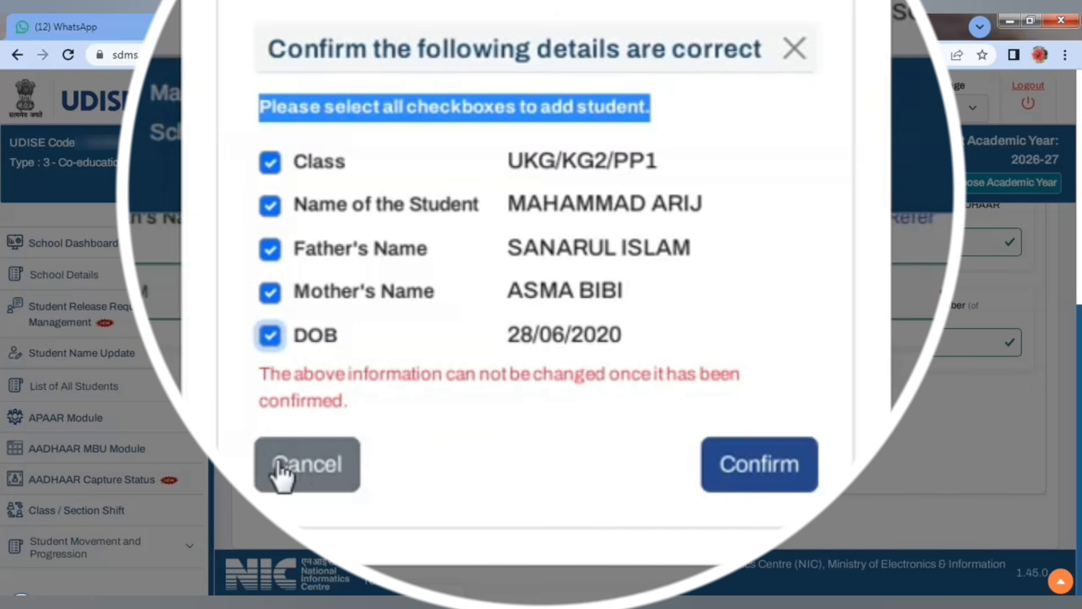
pyautogui.moveTo(263, 376); pyautogui.dragTo(736, 407)
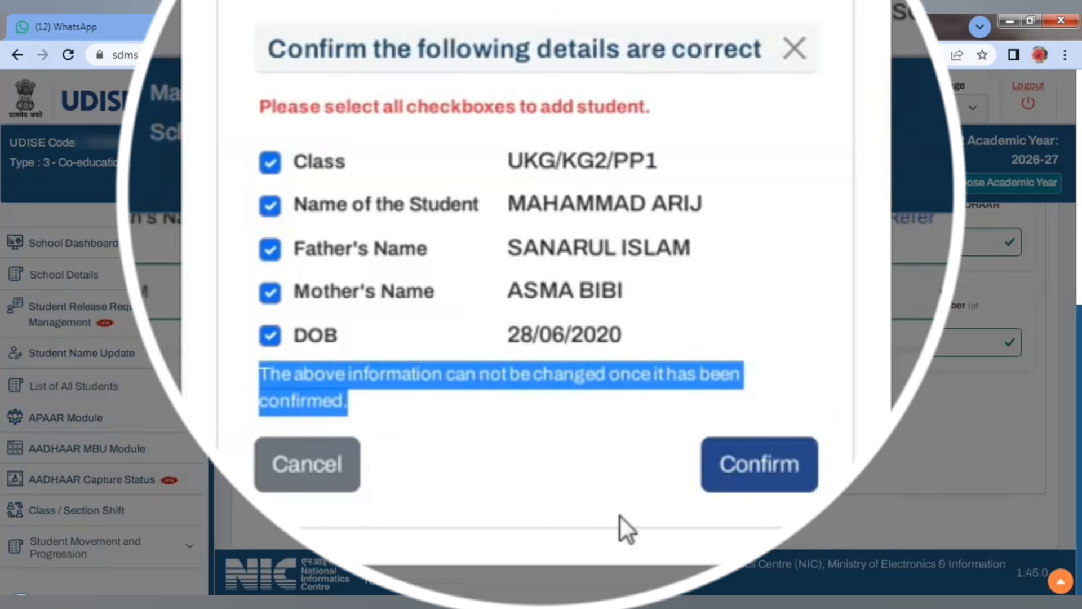
pyautogui.click(760, 472)
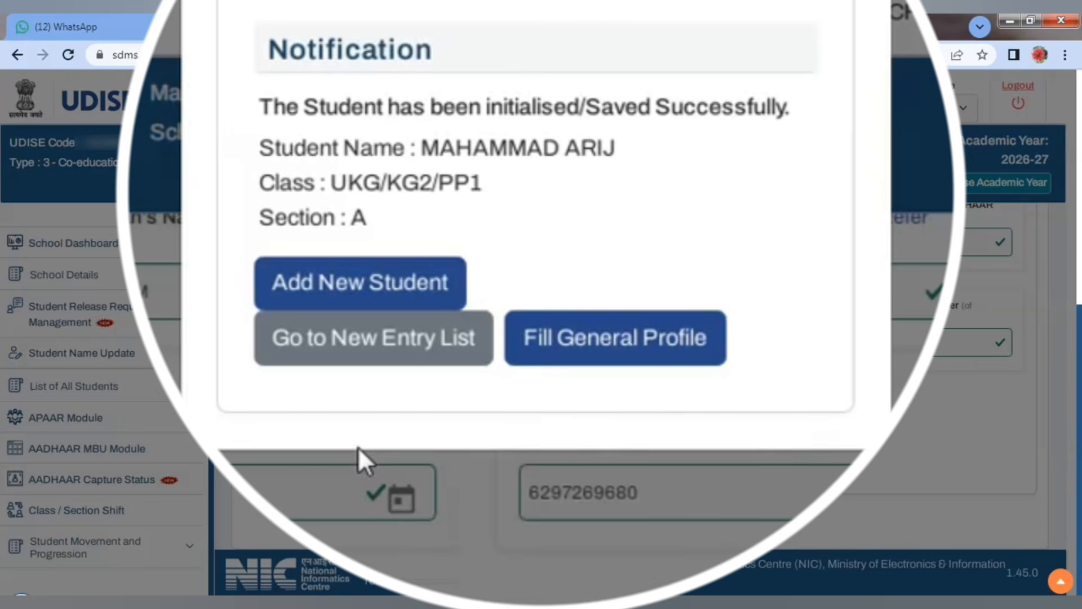
# Step: Open Fill General Profile, allow demographic changes, and re-validate the mother's, father's and guardian's names
pyautogui.click(616, 345)
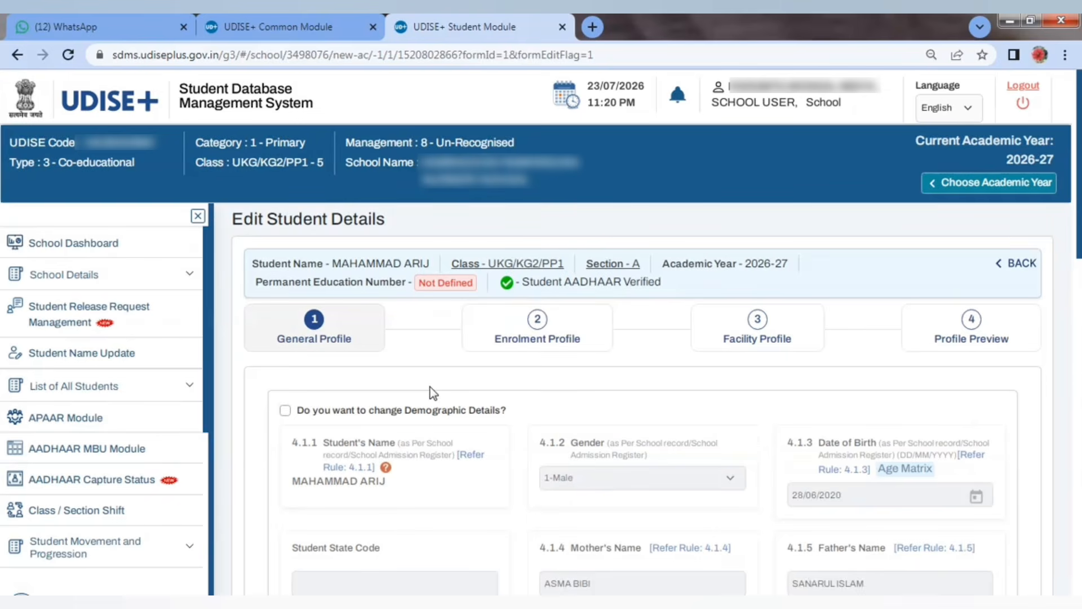
pyautogui.scroll(-3, 431, 387)
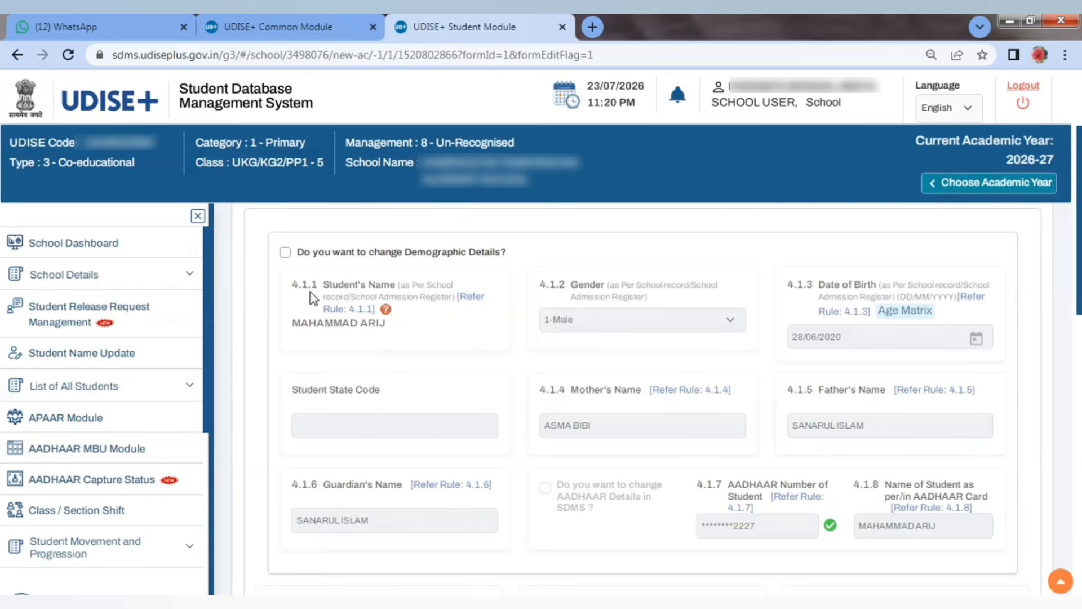
pyautogui.click(285, 253)
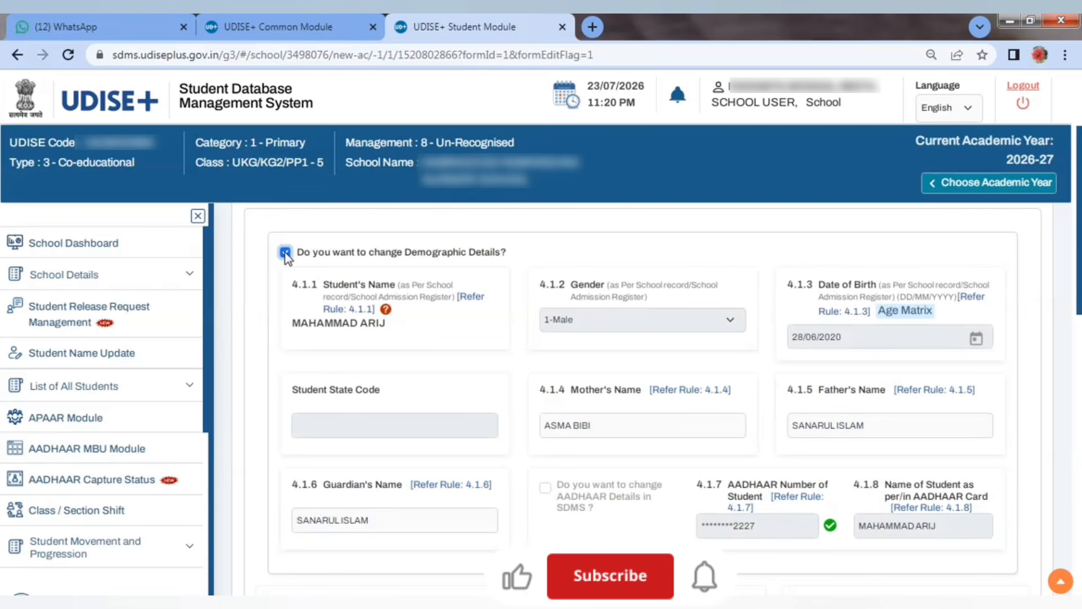
pyautogui.moveTo(329, 324); pyautogui.dragTo(393, 323)
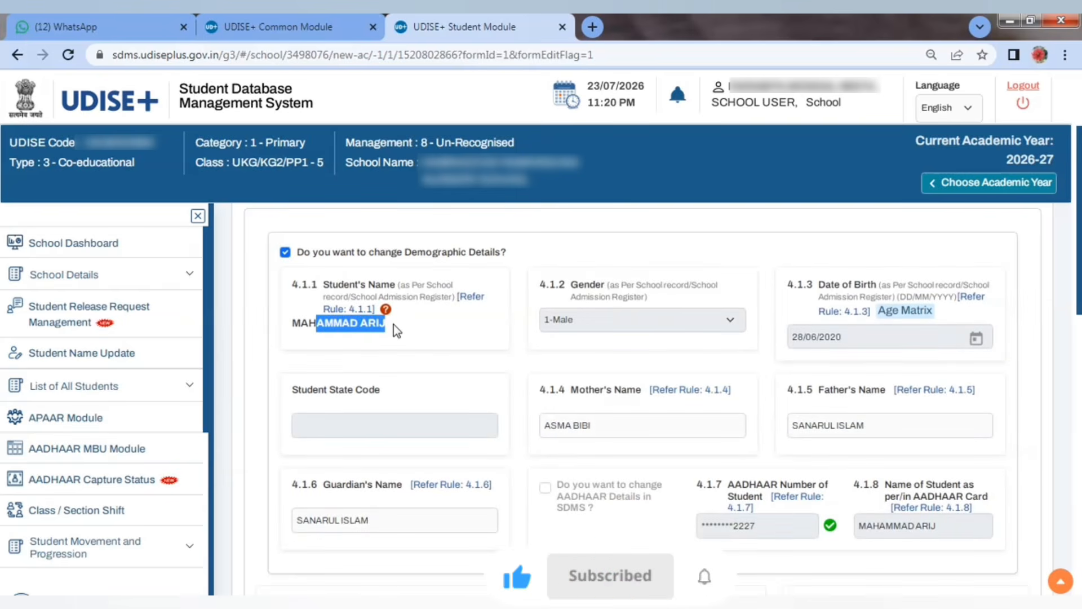
pyautogui.click(395, 319)
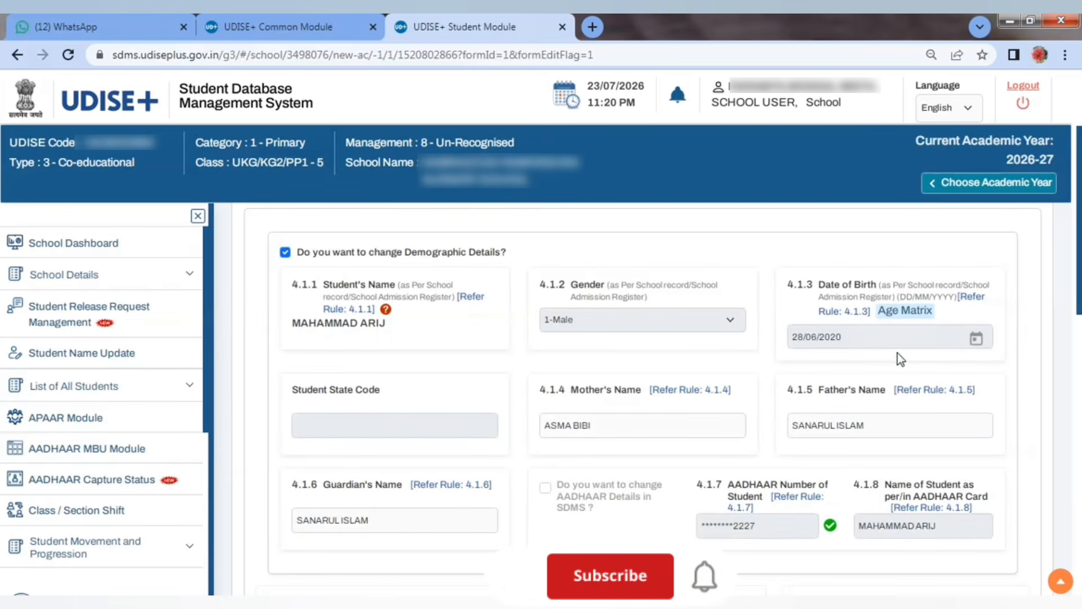
pyautogui.click(614, 432)
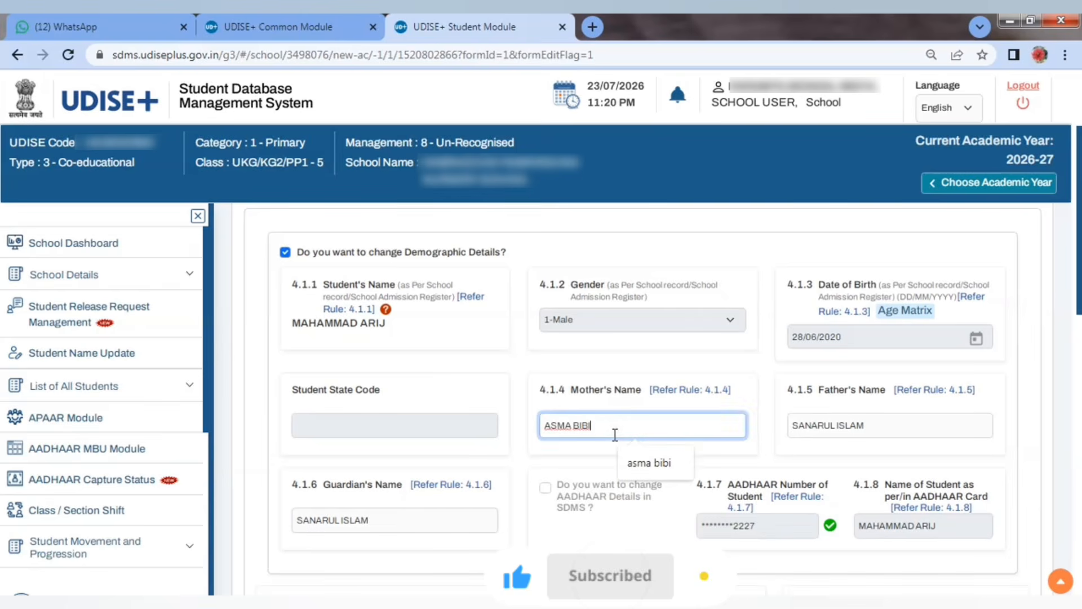
pyautogui.click(900, 419)
pyautogui.click(439, 518)
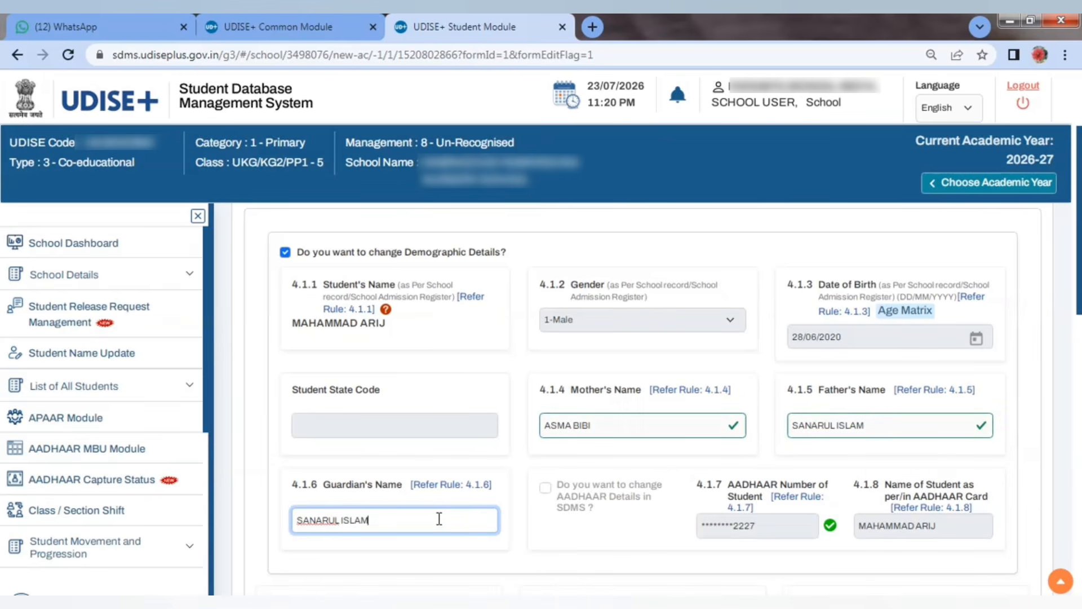
pyautogui.click(543, 495)
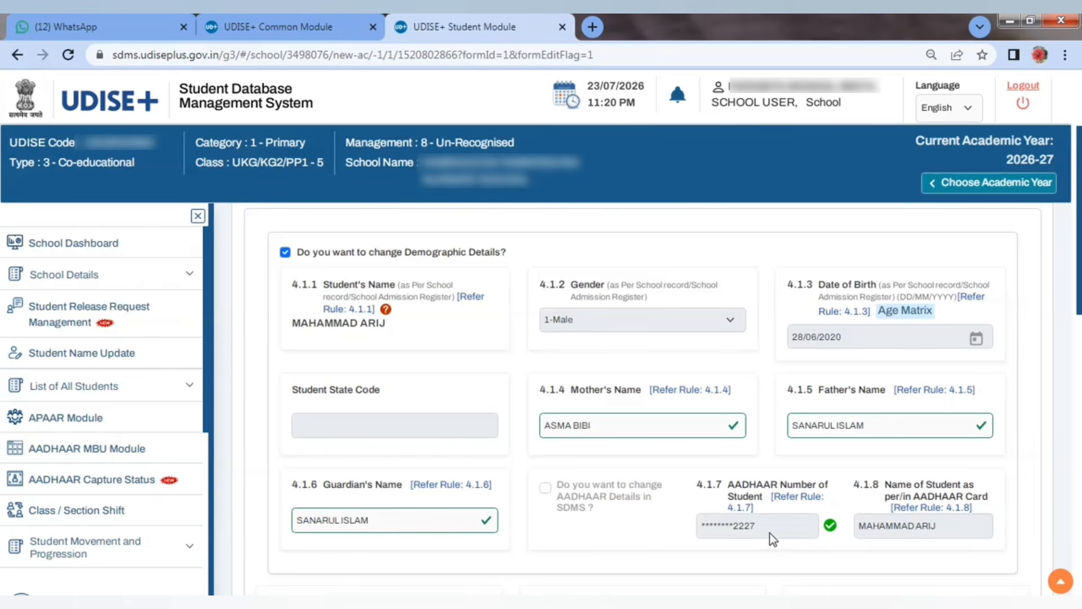
# Step: Lock the demographic details again and complete the address and pincode fields
pyautogui.click(284, 256)
pyautogui.write('IPUR')
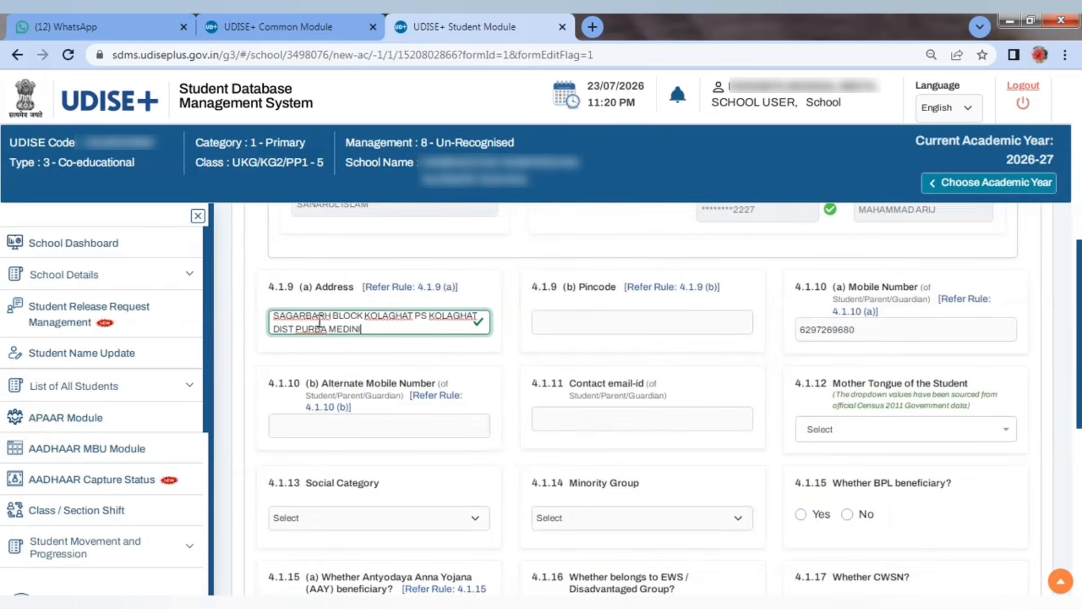
pyautogui.press('Tab')
pyautogui.write('721151')
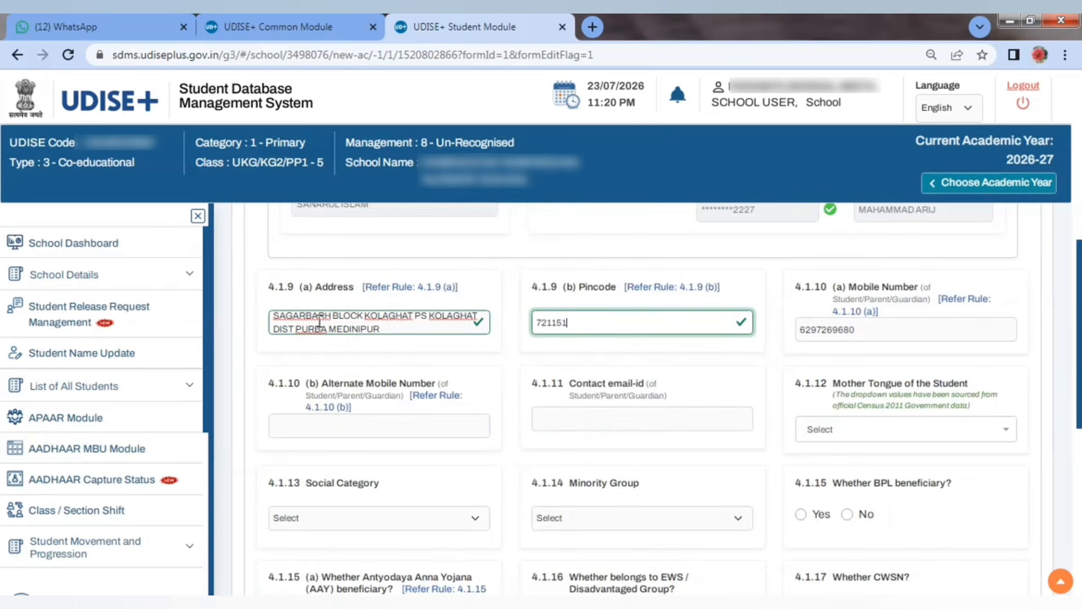
pyautogui.press('Tab')
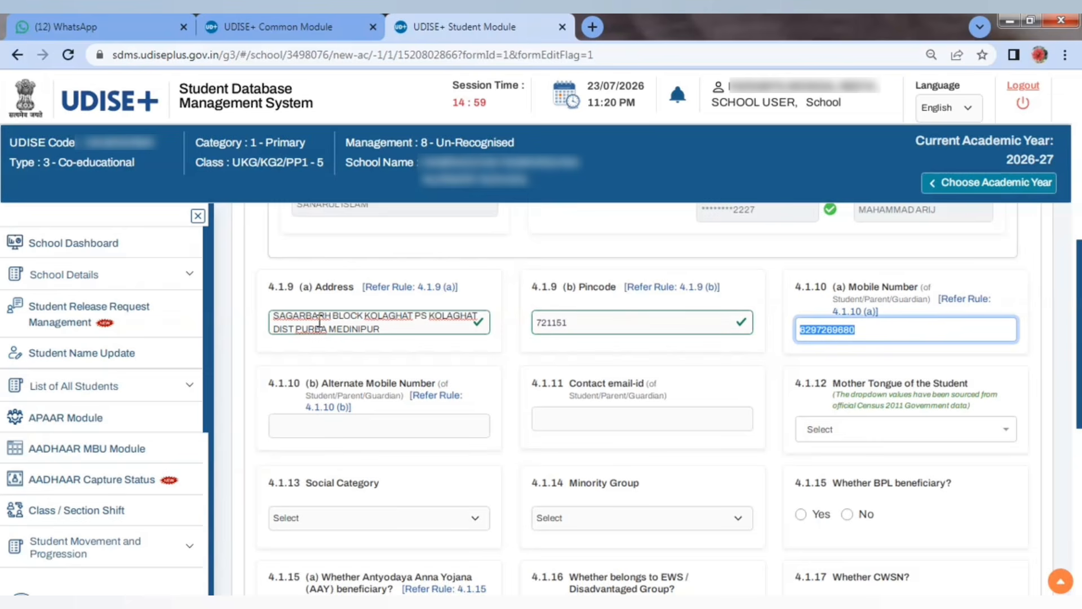
pyautogui.click(298, 428)
pyautogui.click(581, 425)
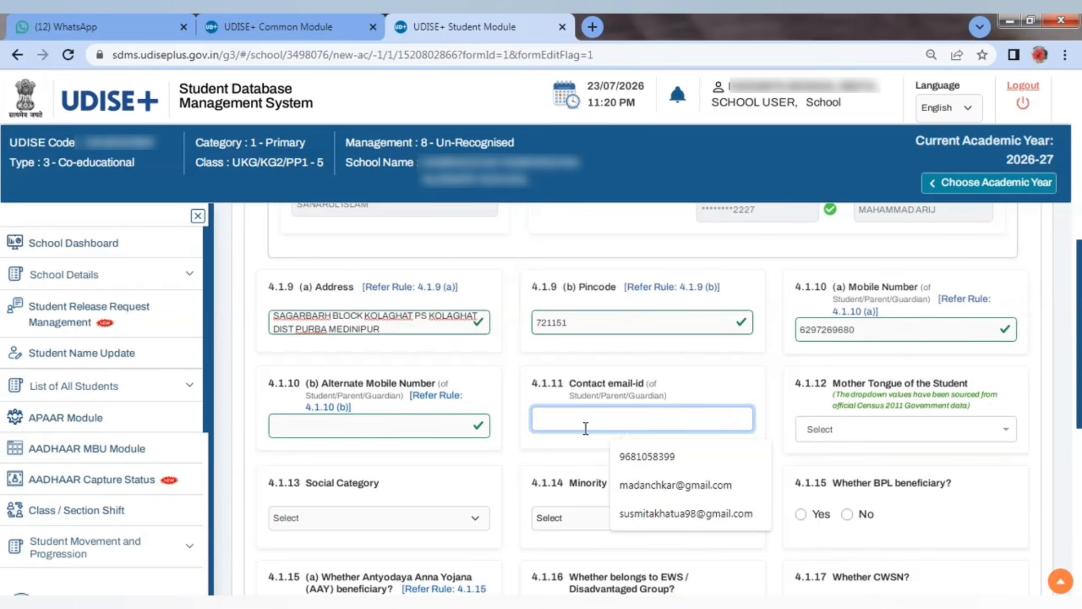
# Step: Set mother tongue 3-Bengali, social category 4-OBC, minority 1-Muslim, BPL No and EWS No
pyautogui.click(856, 443)
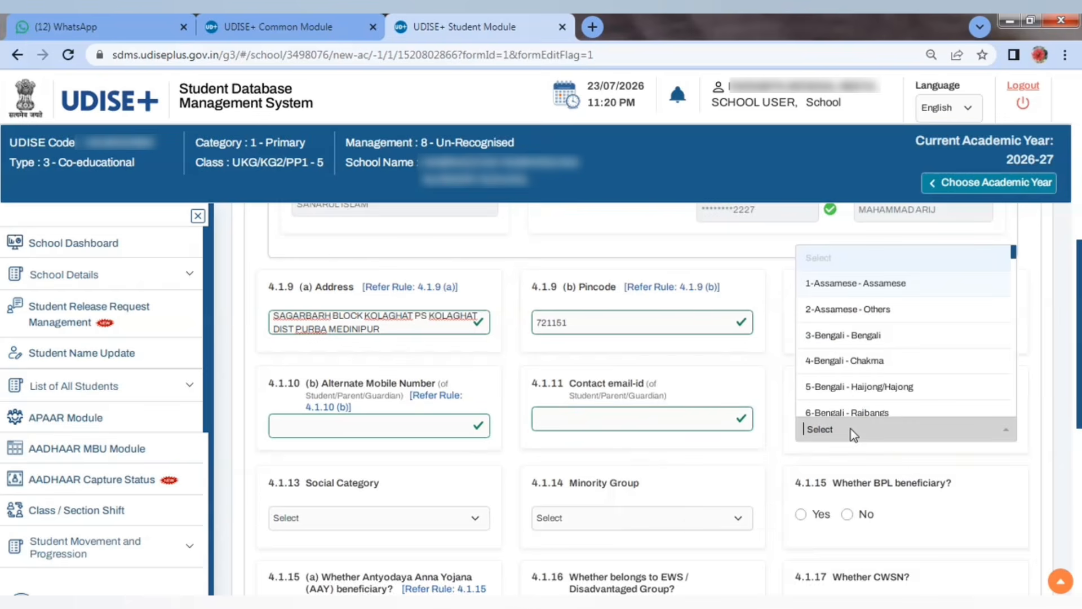
pyautogui.click(854, 335)
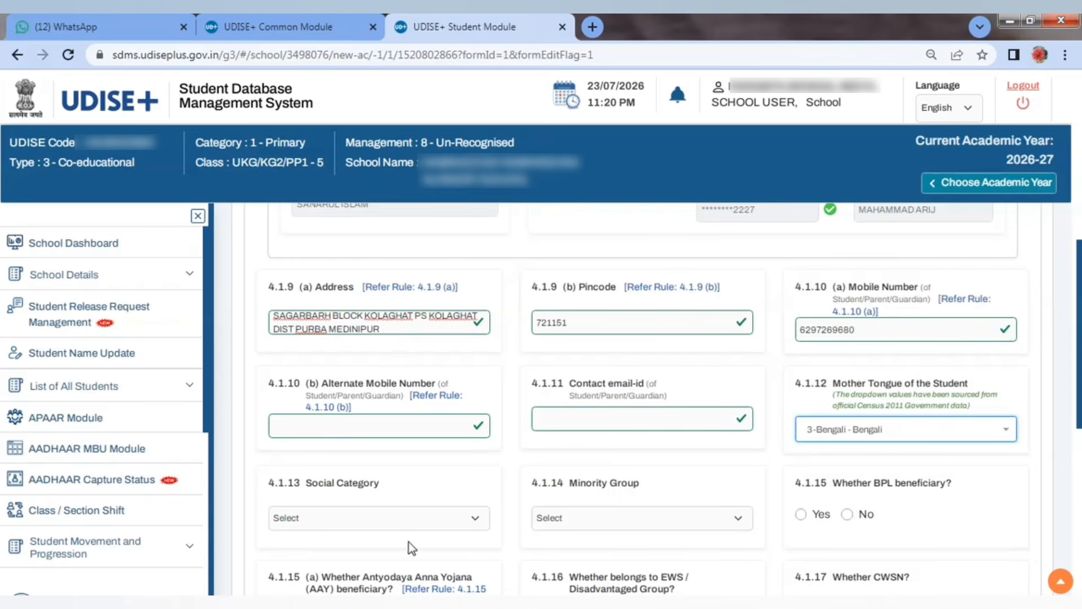
pyautogui.click(295, 523)
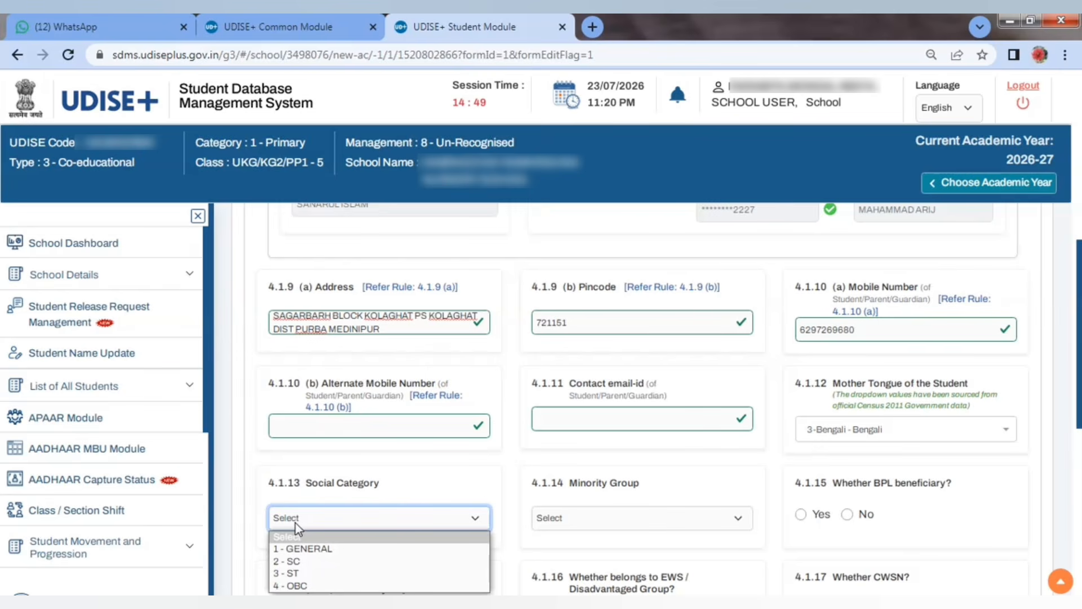
pyautogui.click(289, 585)
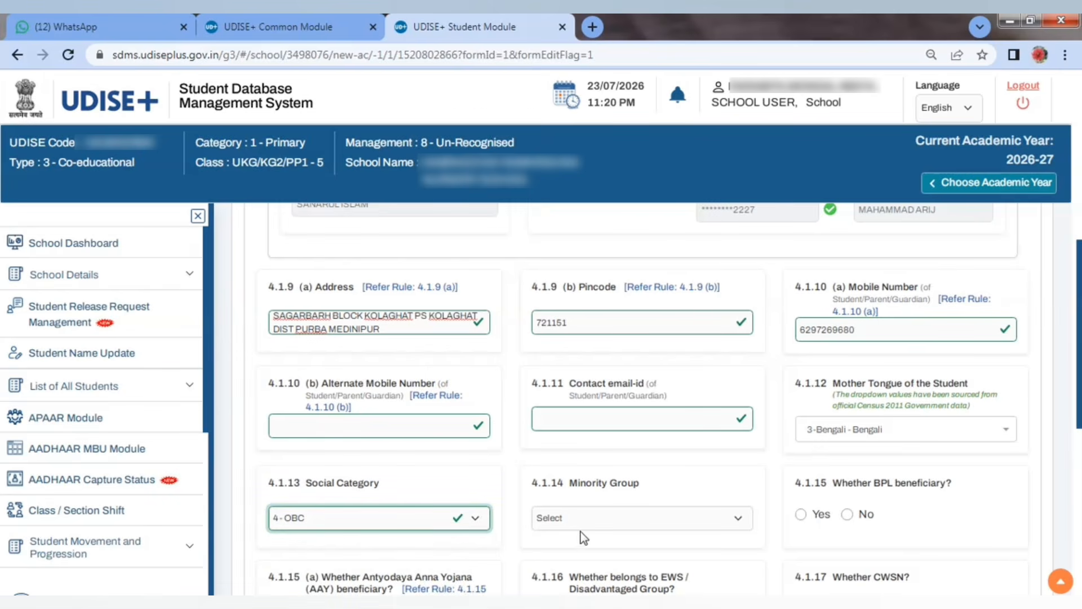
pyautogui.click(591, 512)
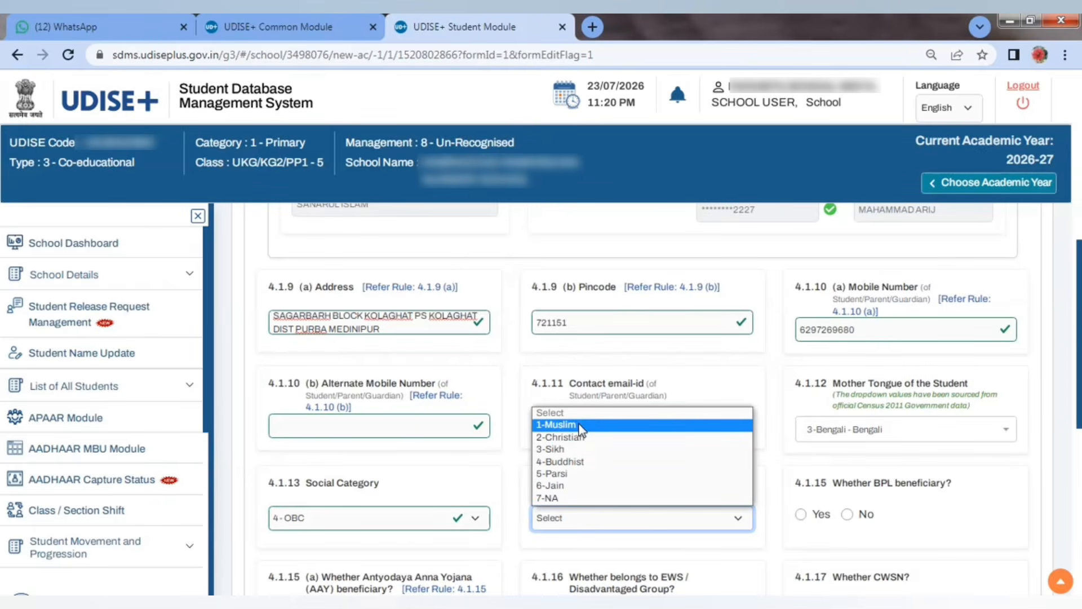
pyautogui.click(580, 423)
pyautogui.scroll(-3, 256, 515)
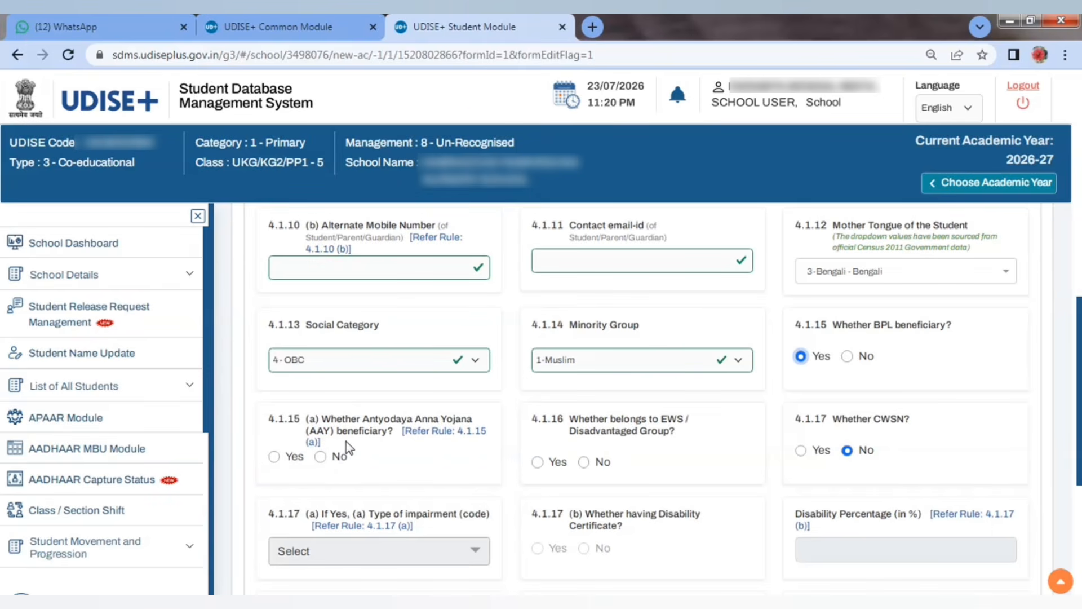
pyautogui.click(845, 356)
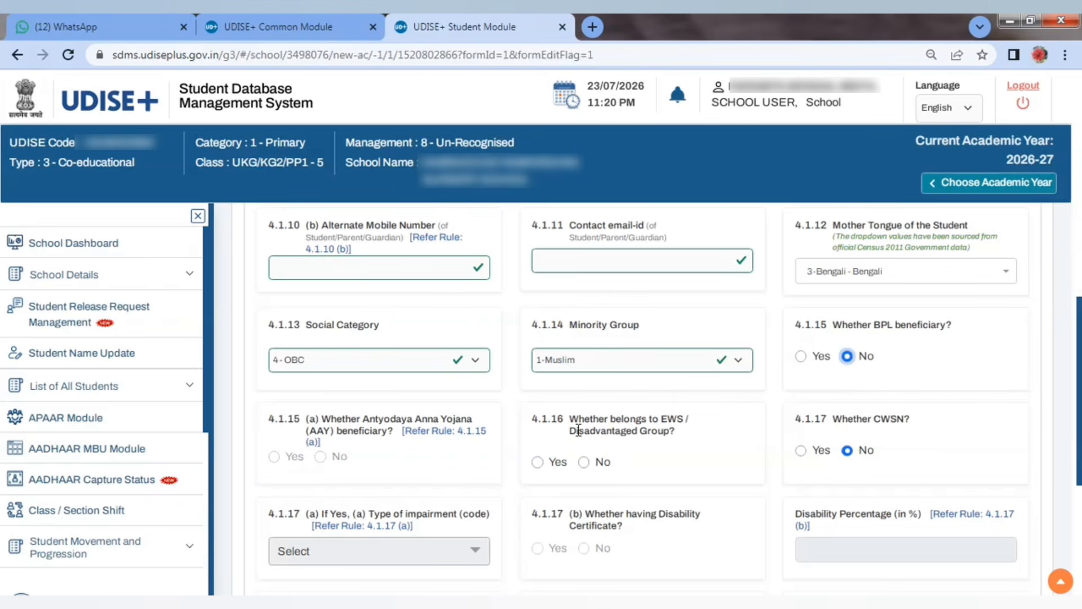
pyautogui.click(584, 462)
# Step: Mark the student as CWSN and select Autism Spectrum Disorder as the impairment type
pyautogui.scroll(-1, 879, 428)
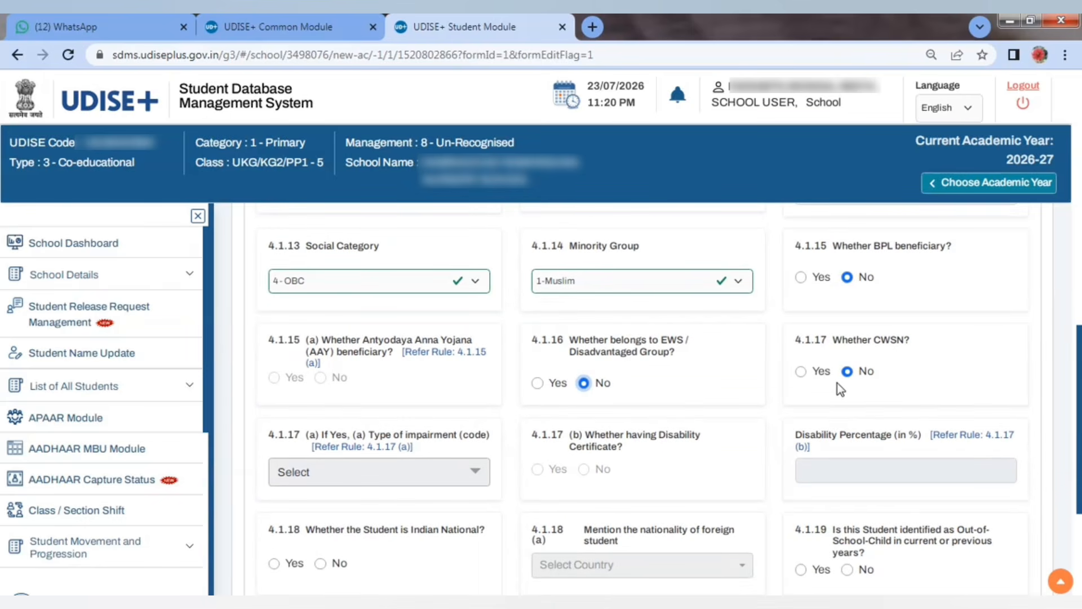
pyautogui.click(800, 372)
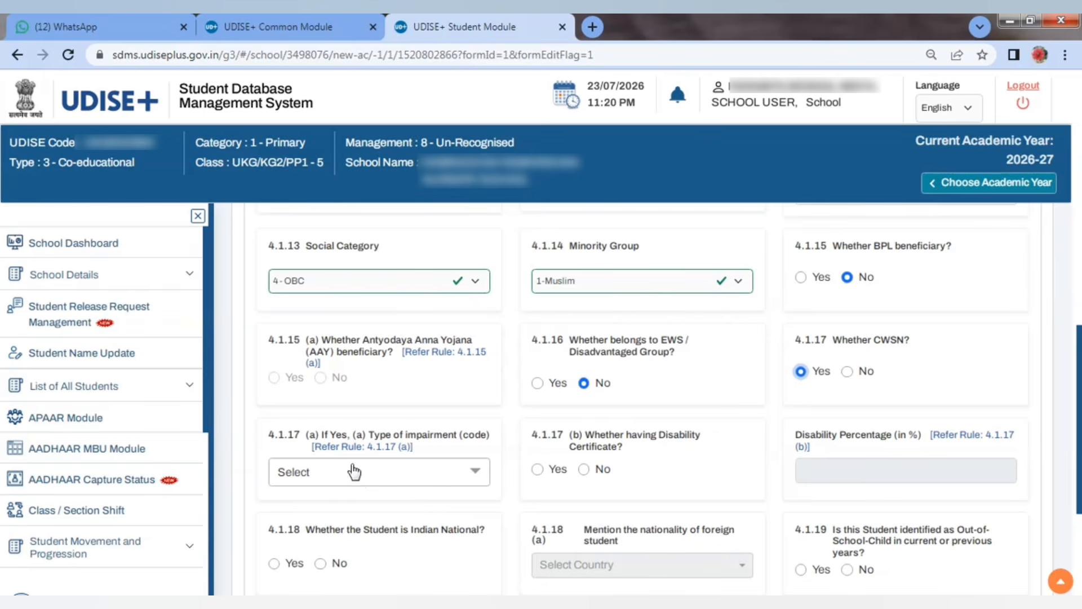
pyautogui.click(380, 477)
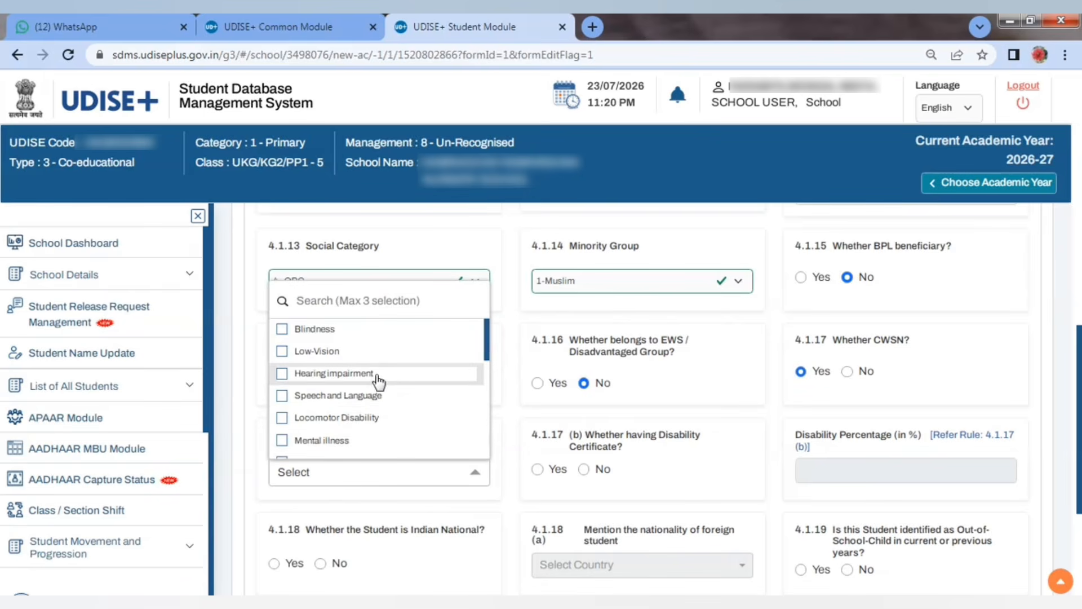
pyautogui.scroll(-6, 389, 387)
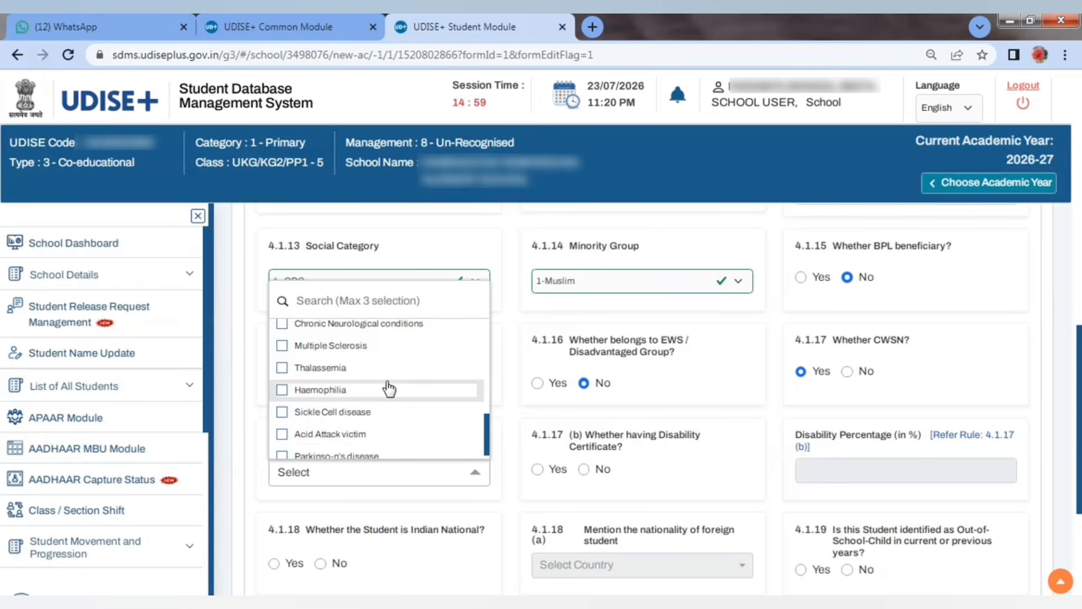
pyautogui.scroll(3, 388, 386)
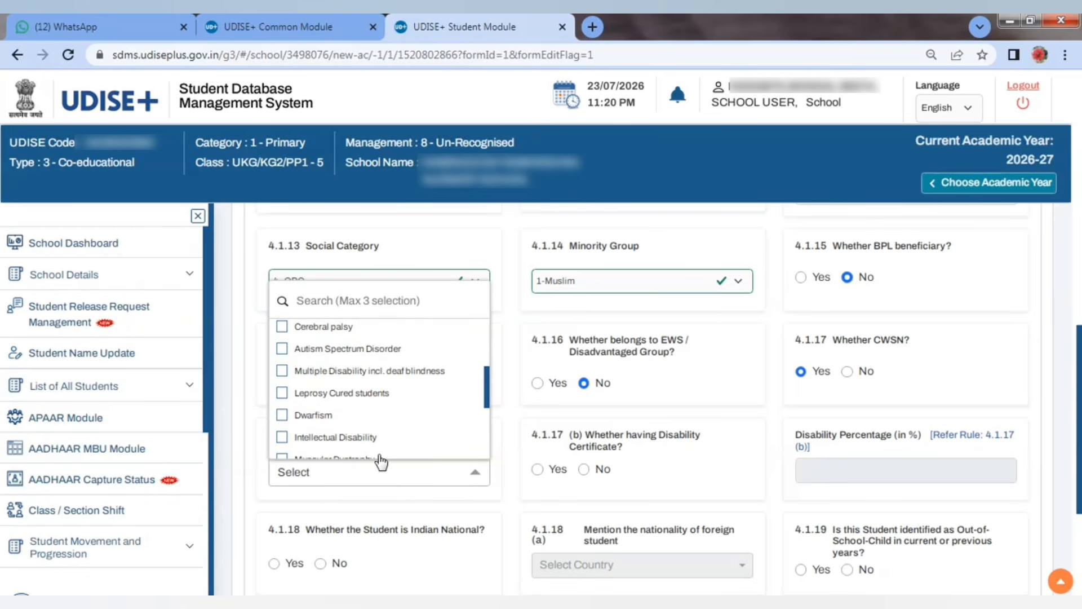
pyautogui.scroll(-1, 372, 429)
pyautogui.click(349, 333)
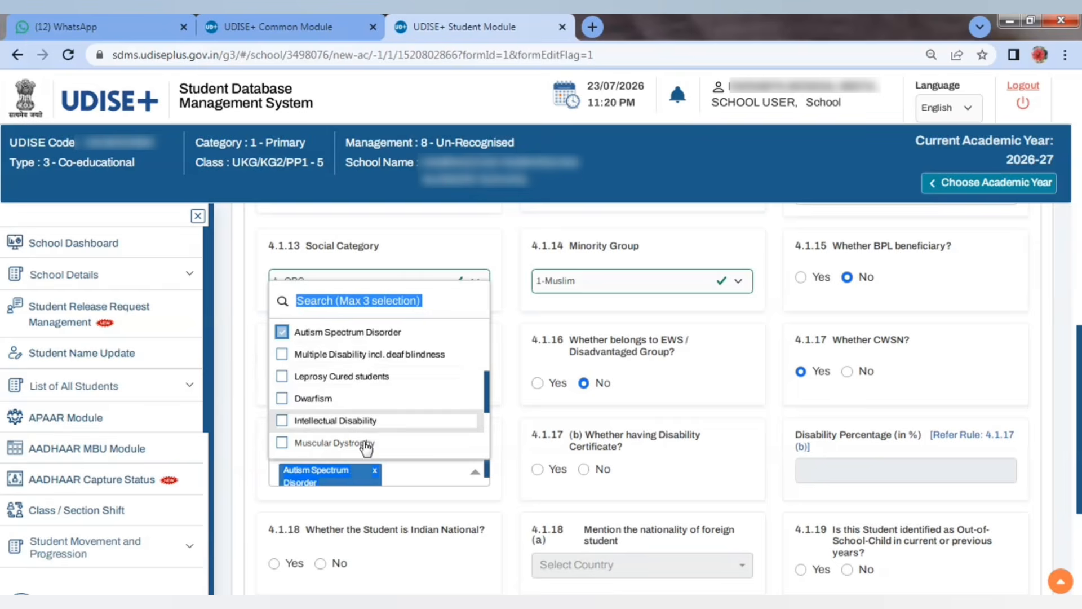
pyautogui.click(409, 482)
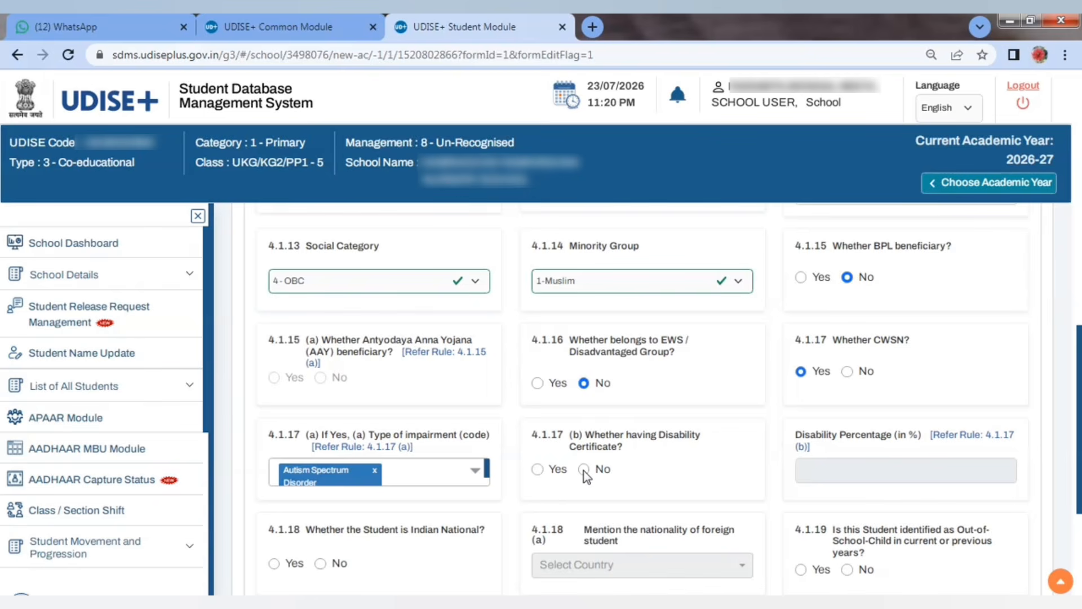
# Step: Try Yes for the disability certificate, then settle on No so the impairment entries clear
pyautogui.click(537, 469)
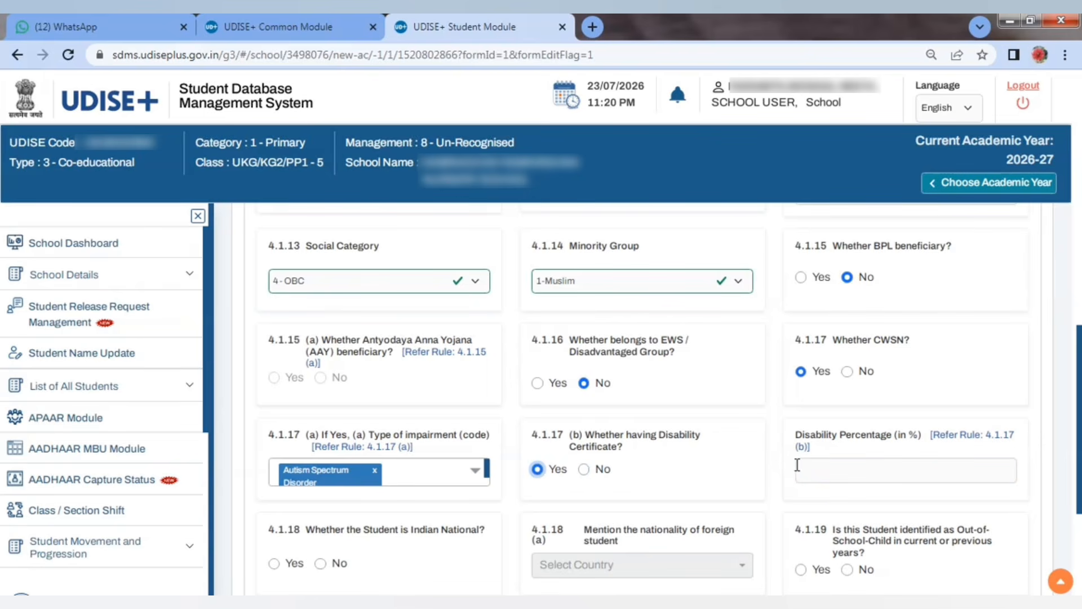
pyautogui.click(869, 471)
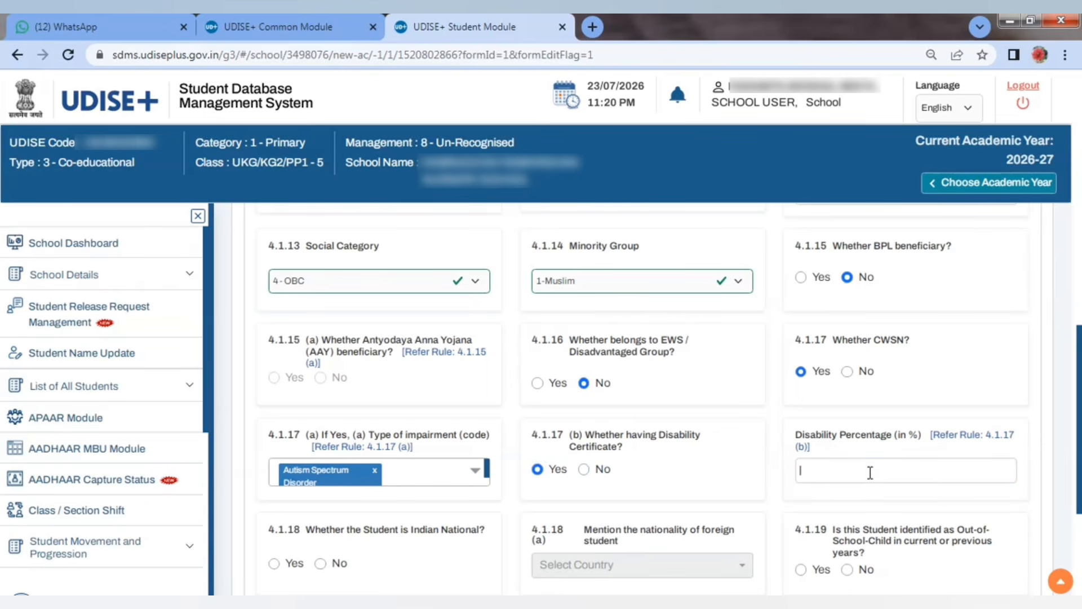
pyautogui.click(582, 469)
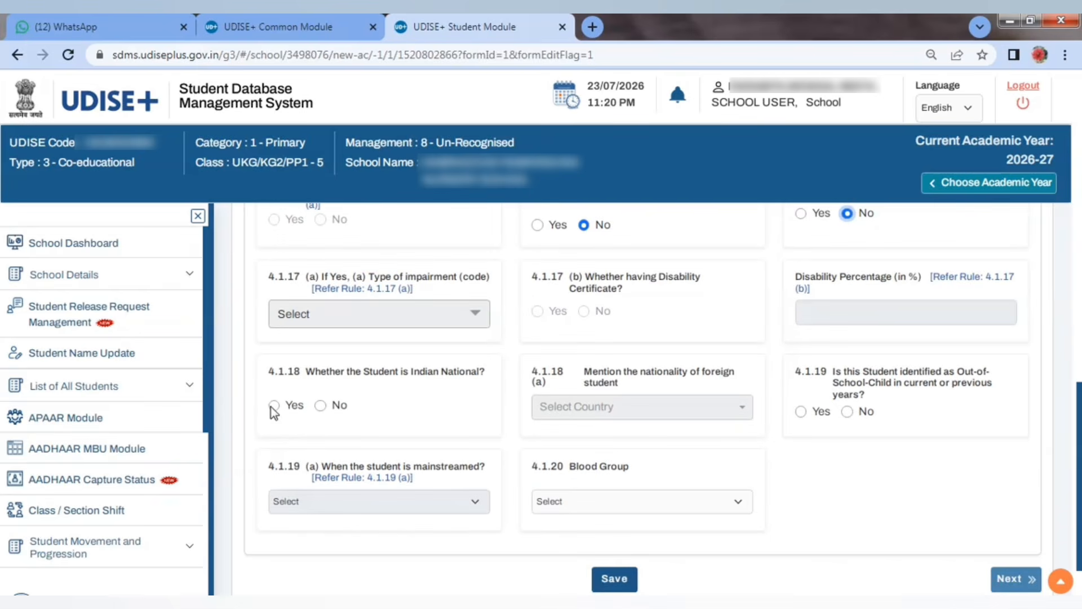
# Step: Set Indian national Yes, out-of-school No, blood group Under Investigation, and save the General Profile
pyautogui.click(274, 405)
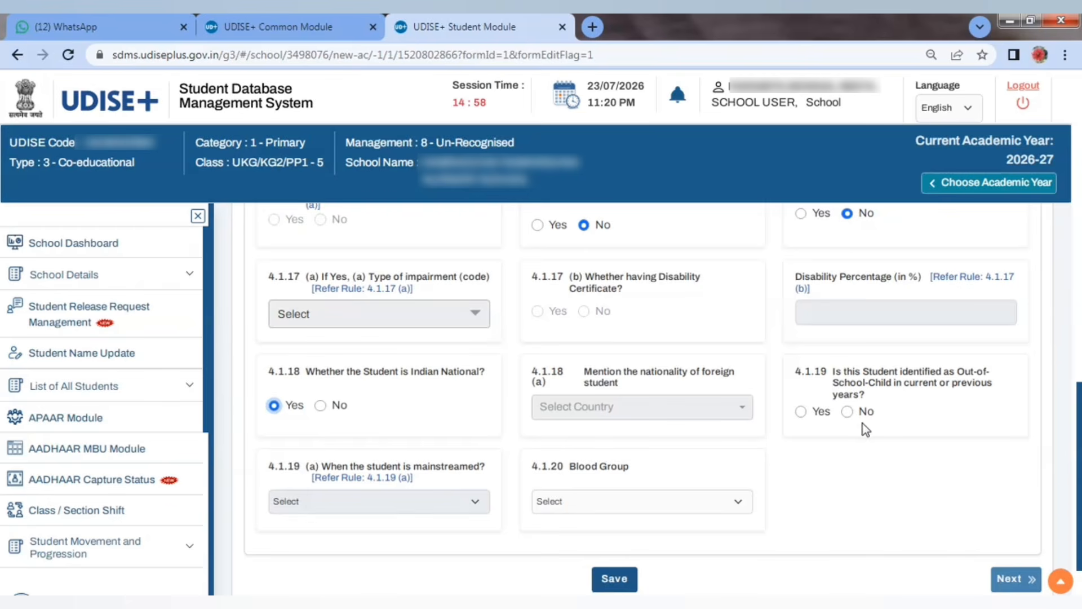
pyautogui.click(847, 411)
pyautogui.click(599, 505)
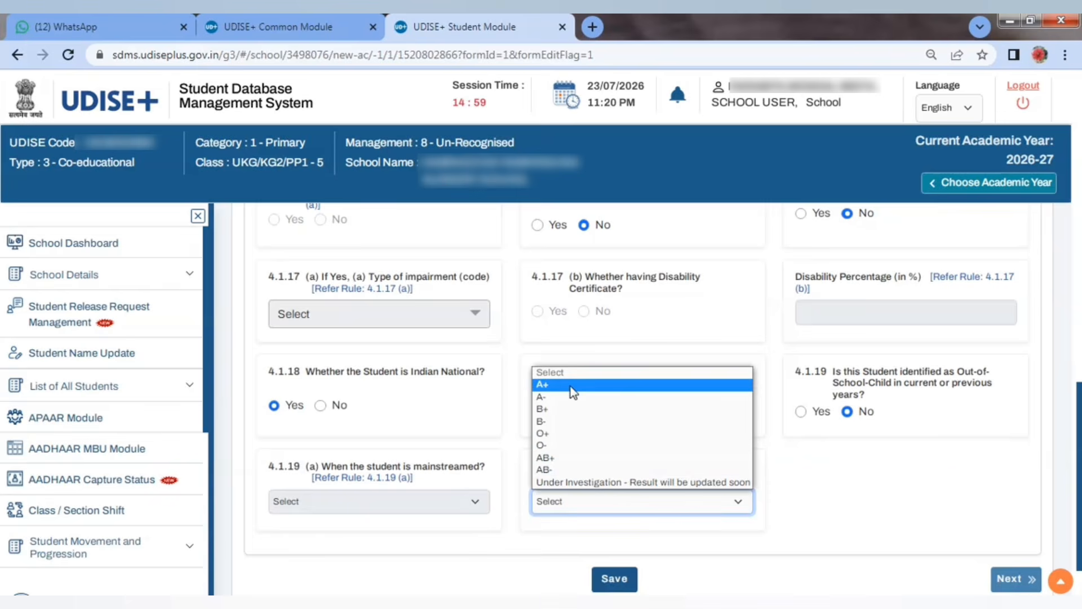
pyautogui.click(623, 483)
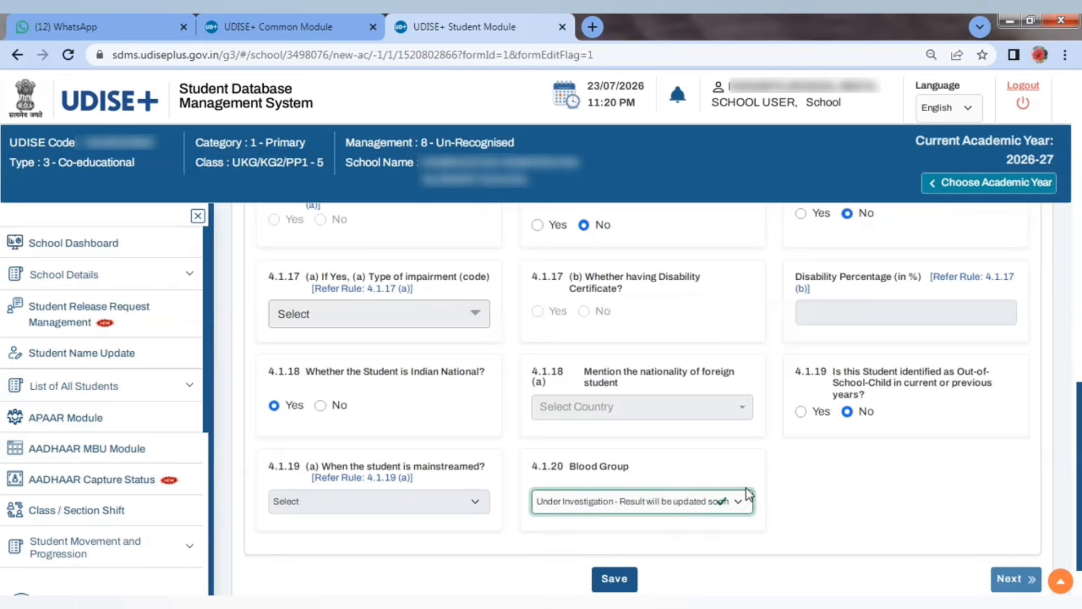
pyautogui.click(613, 586)
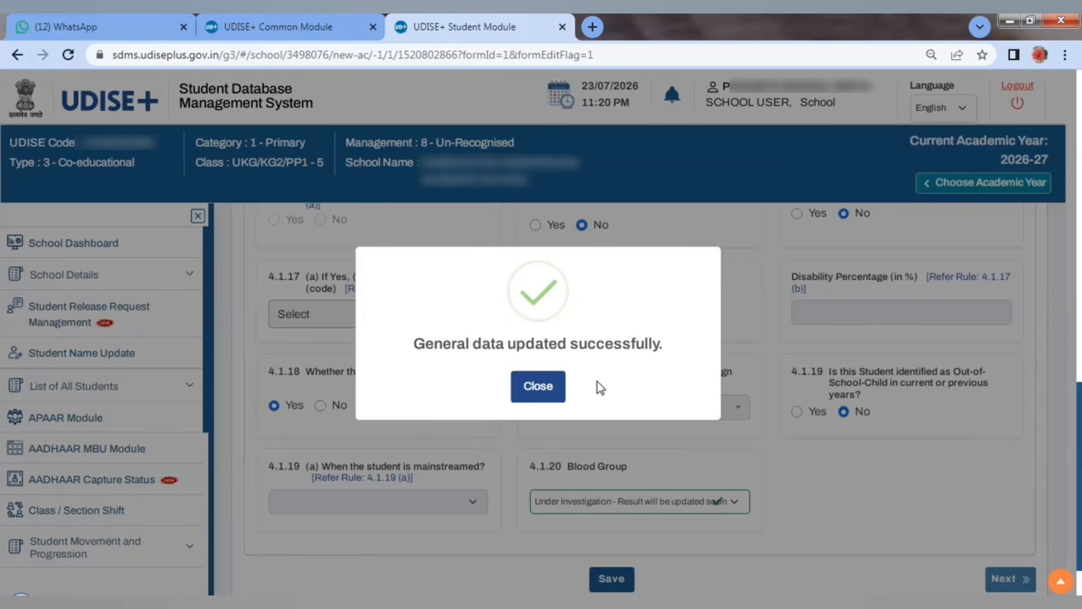
pyautogui.click(538, 389)
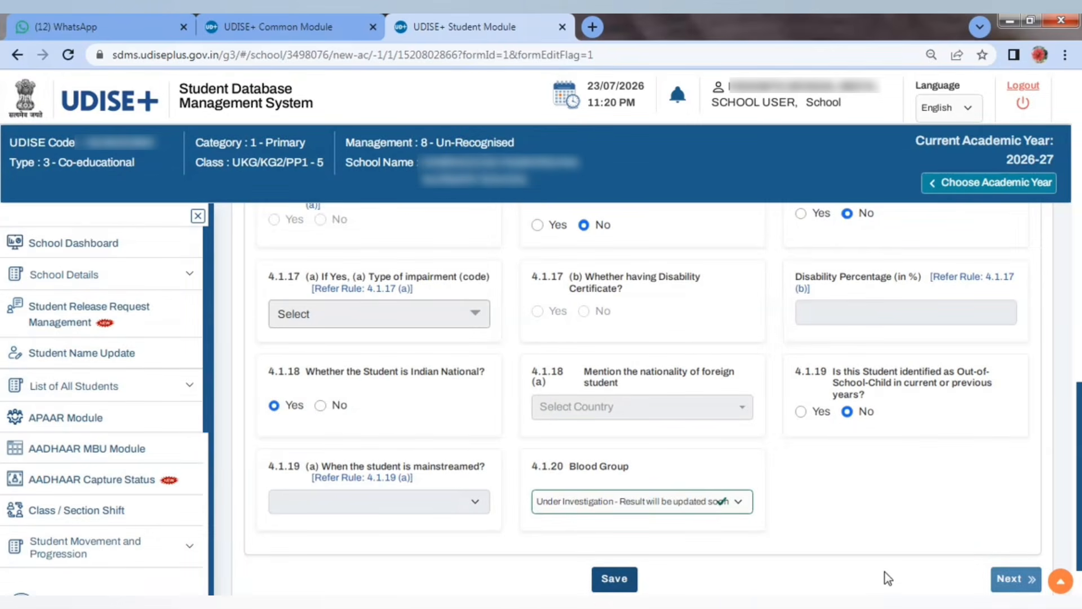
# Step: Advance to the Enrolment Profile, look it over, then switch to the Facility Profile step
pyautogui.click(1013, 577)
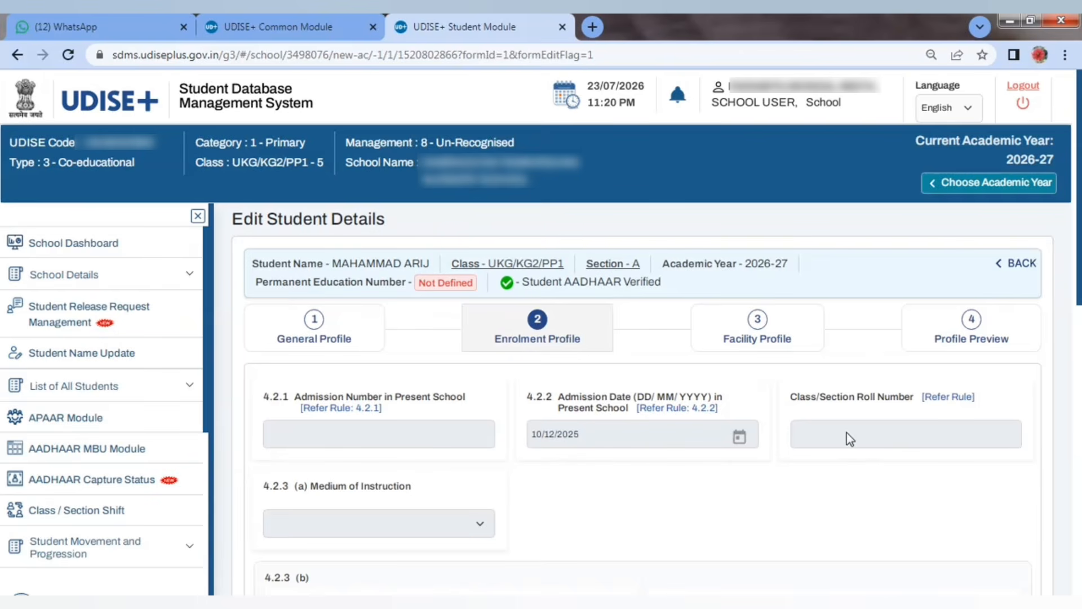
pyautogui.scroll(-8, 377, 527)
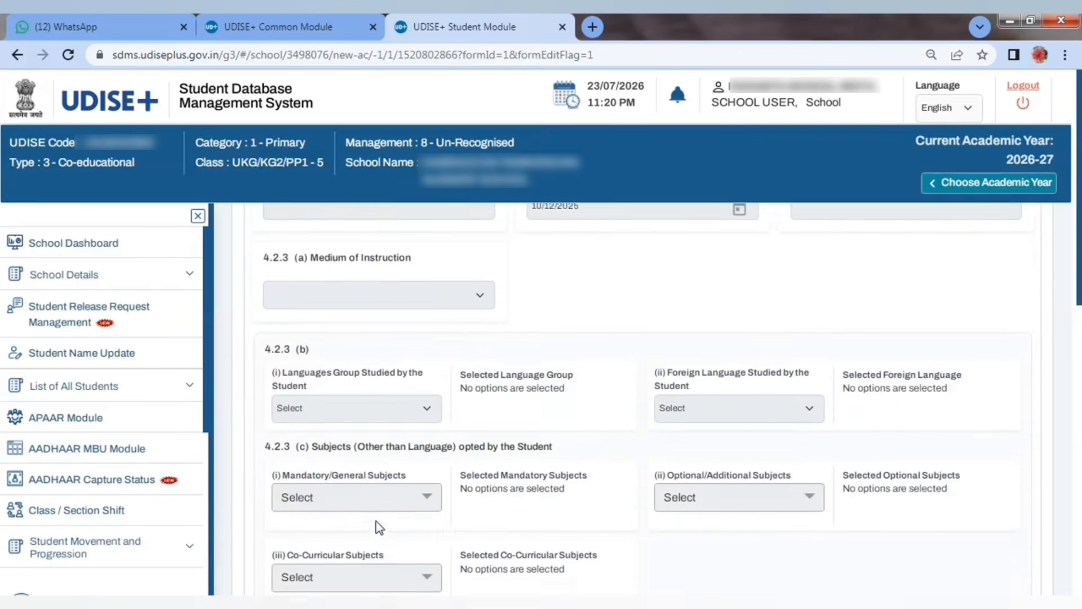
pyautogui.scroll(-3, 481, 477)
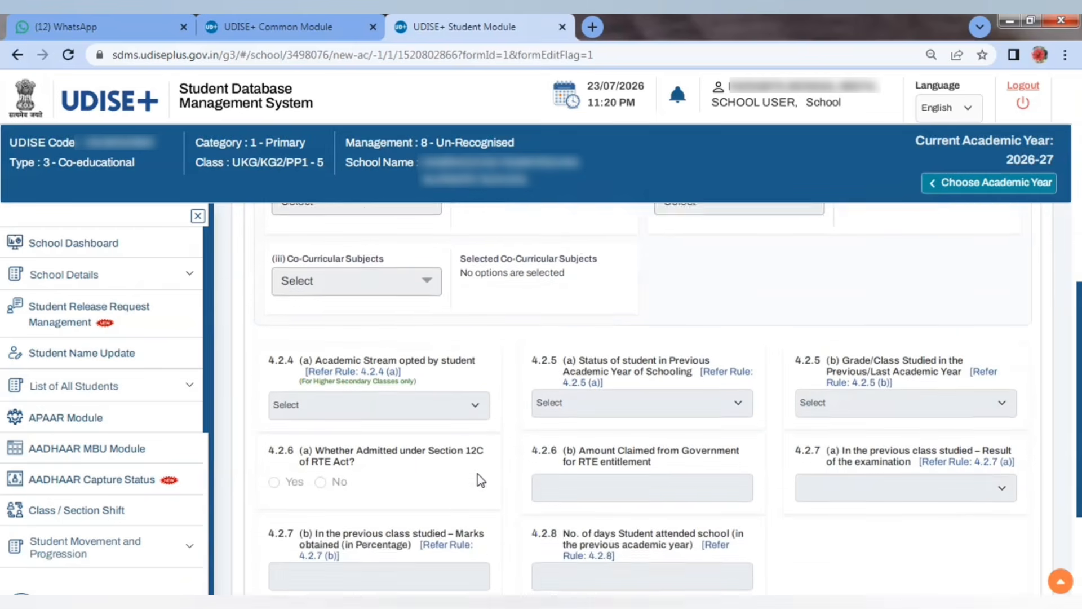
pyautogui.scroll(11, 495, 477)
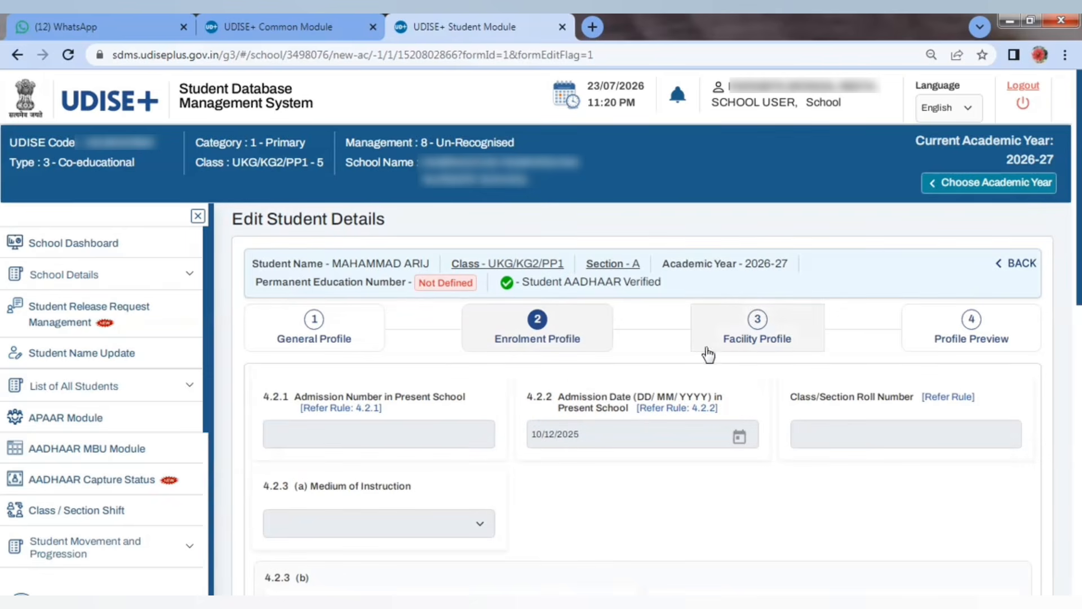
pyautogui.click(769, 346)
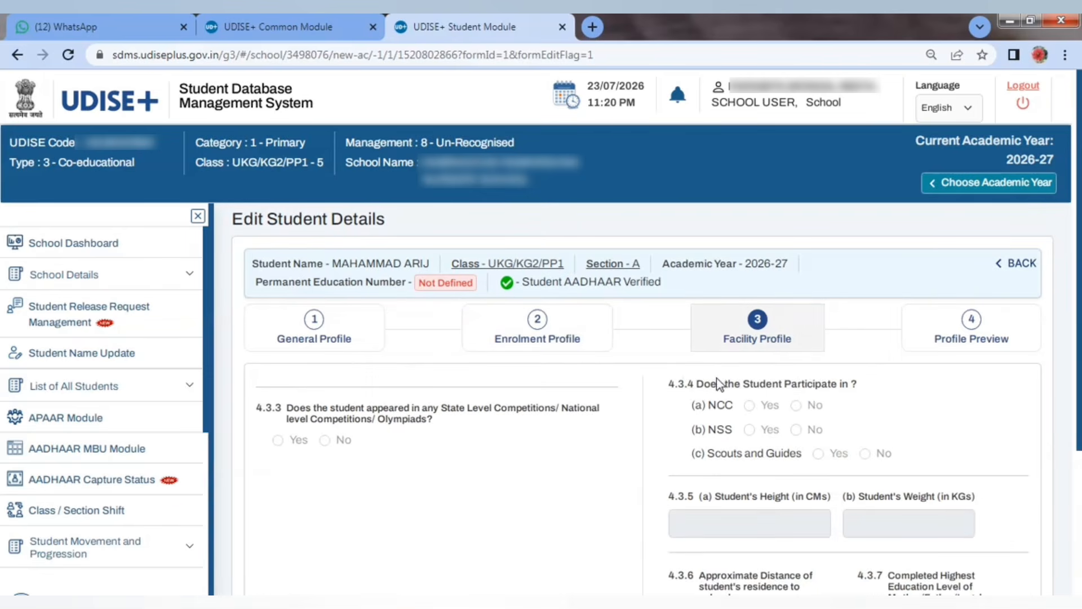
pyautogui.scroll(-3, 729, 485)
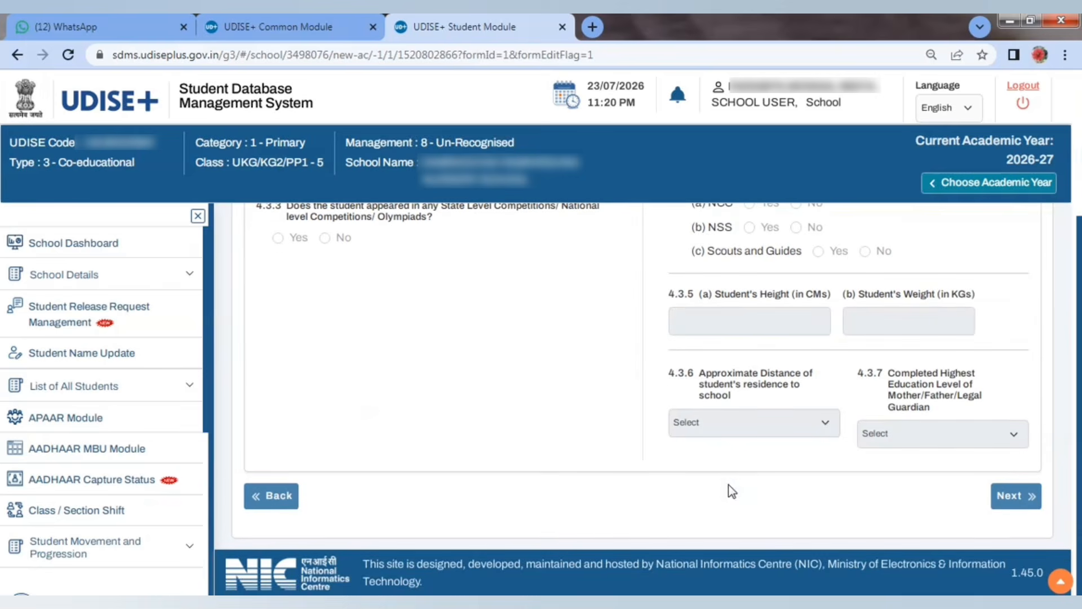
pyautogui.scroll(1, 745, 453)
pyautogui.scroll(2, 745, 454)
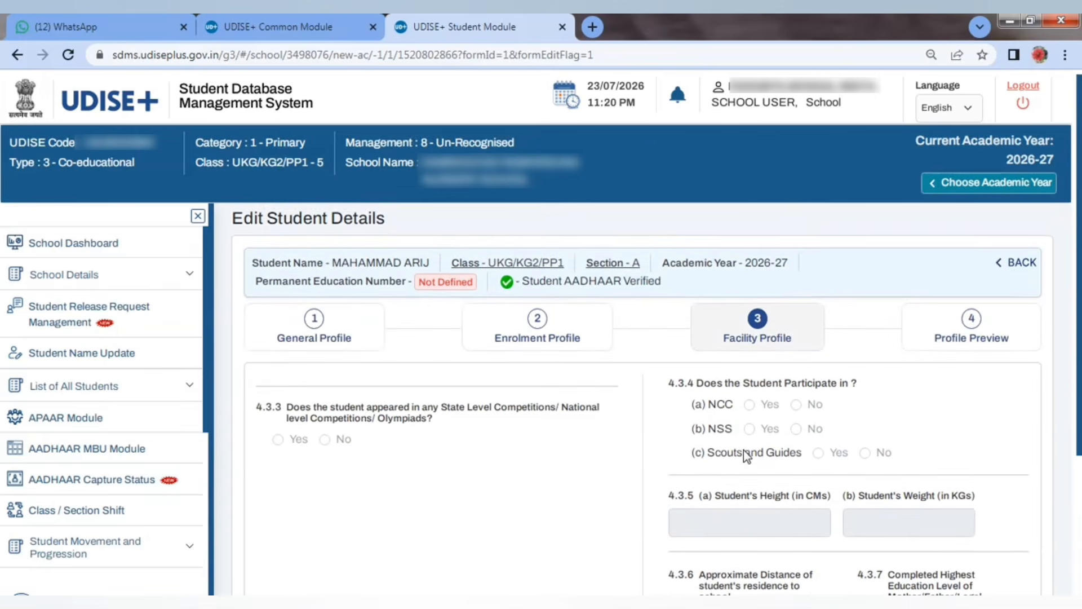
# Step: Check the UKG/KG2/PP1 section A list shows the student In-Progress, then return to the School Dashboard
pyautogui.click(1020, 267)
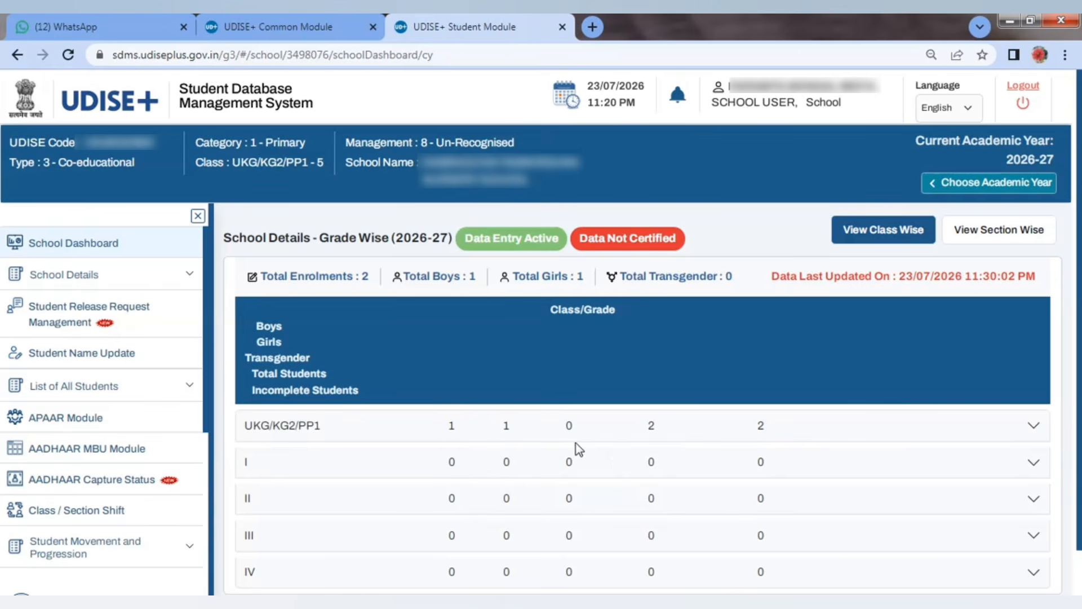
pyautogui.click(1033, 427)
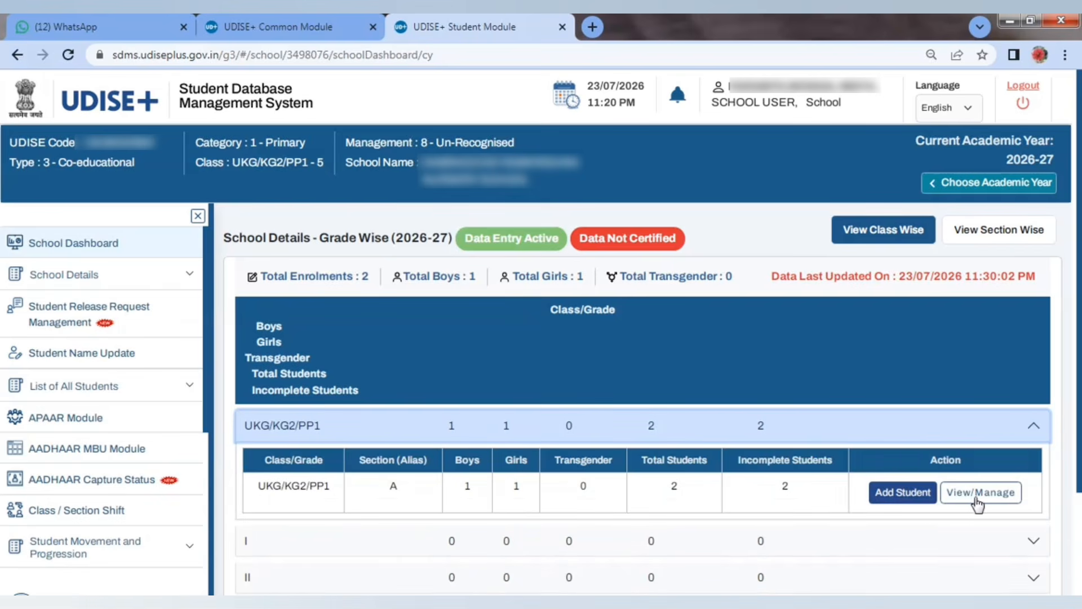
pyautogui.click(974, 494)
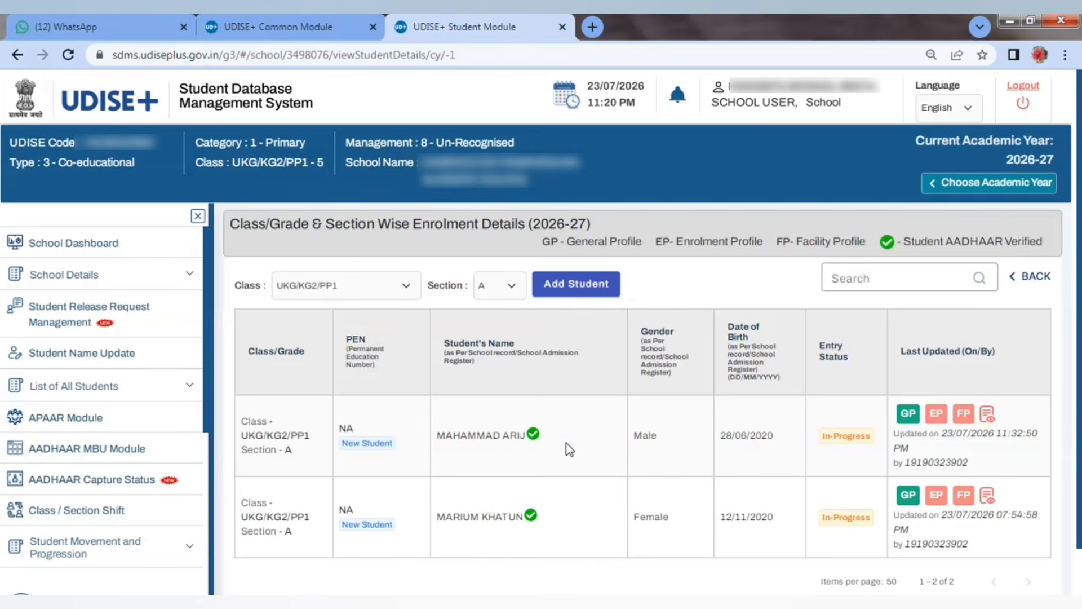
pyautogui.click(107, 243)
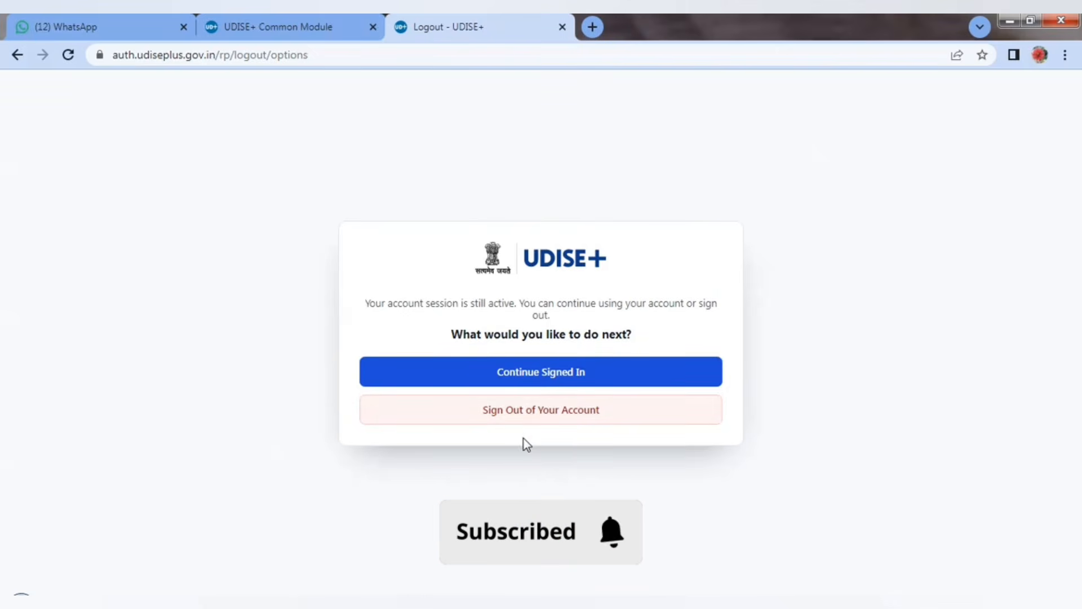
# Step: Sign out of the UDISE+ account and go to the home page
pyautogui.click(551, 411)
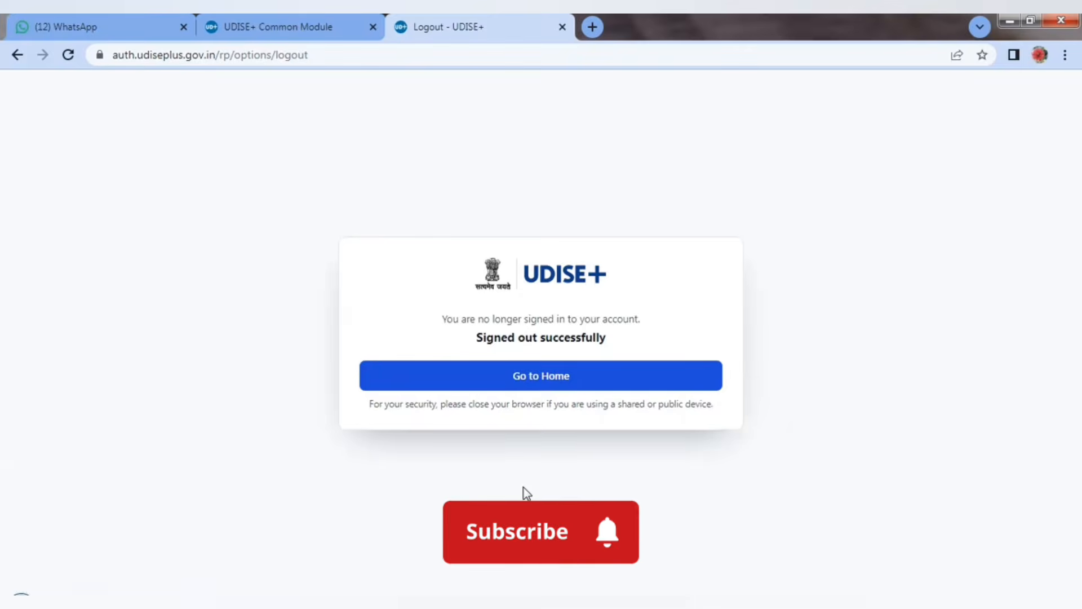
pyautogui.click(532, 381)
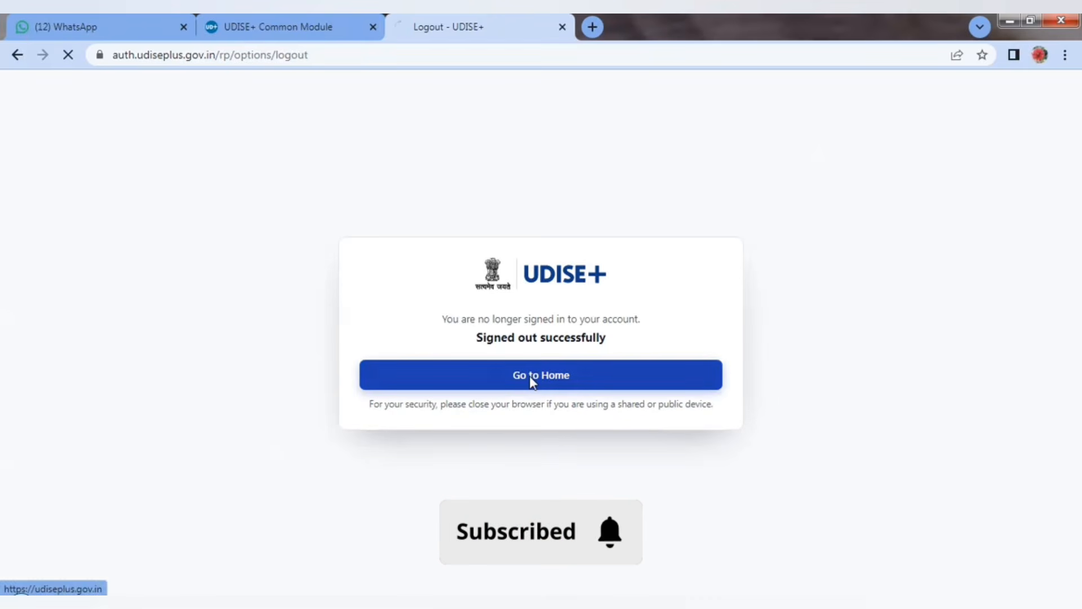